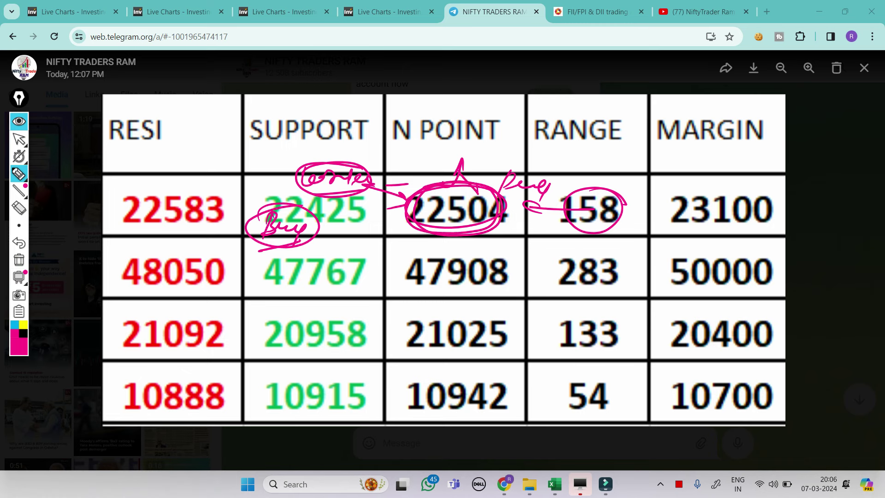
- Clear the ink from the support and resistance table and close the enlarged image
click(18, 260)
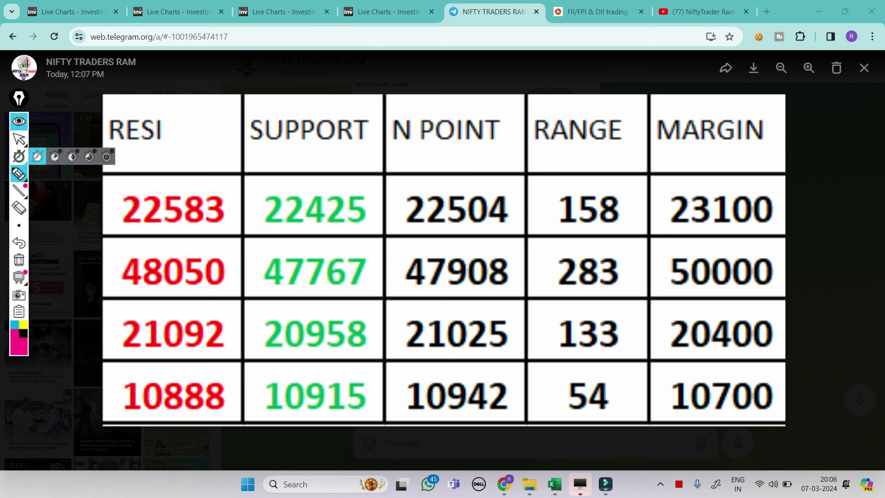
click(18, 139)
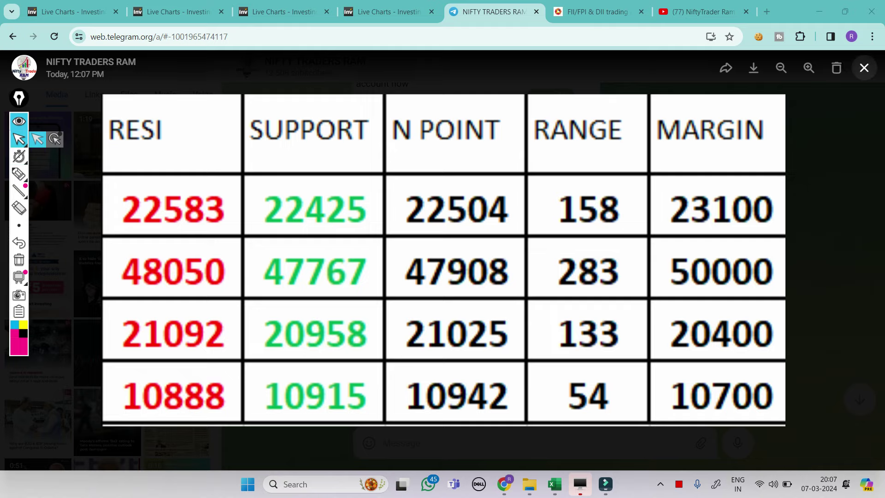
key(super+plus)
key(Escape)
scroll(475, 254, down, 3)
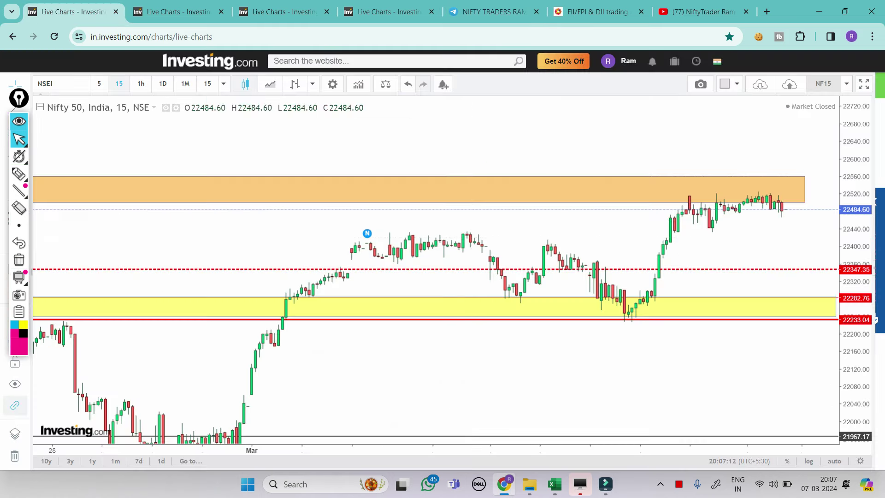
- On the Nifty 50 15-minute chart, mark the orange zone's lower edge in pen and write a circled "30-40" above the zone
click(74, 11)
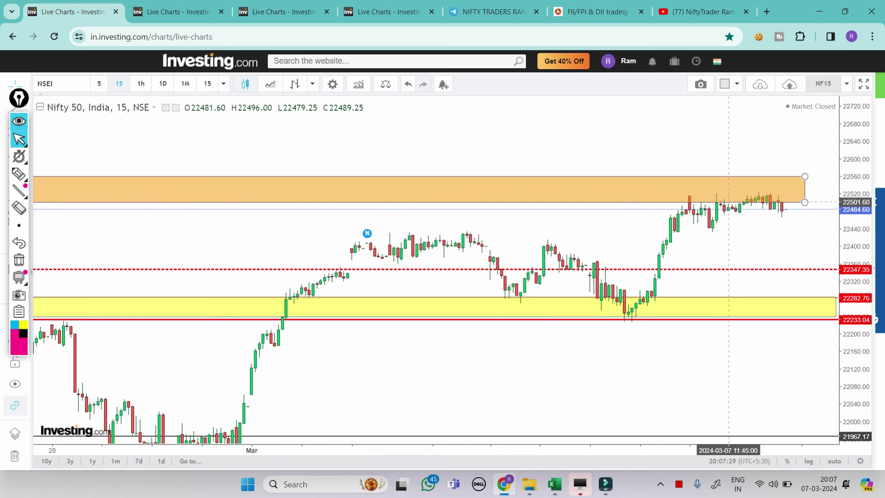
scroll(632, 203, up, 2)
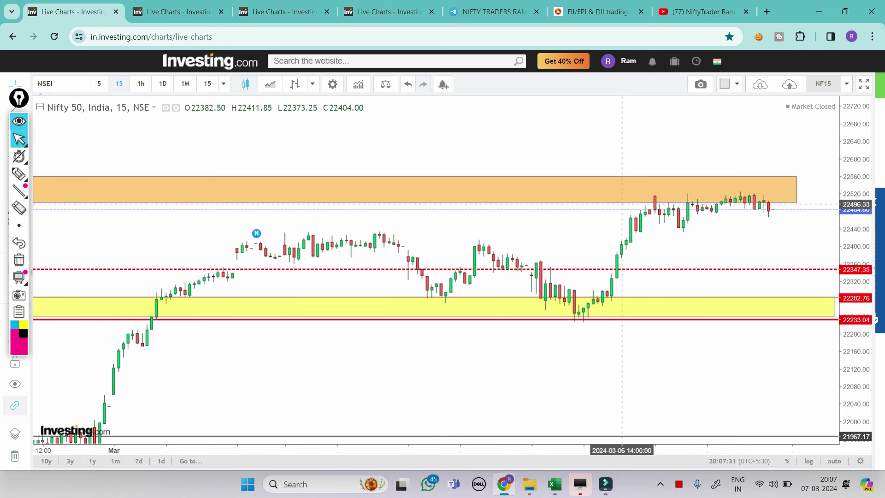
click(18, 173)
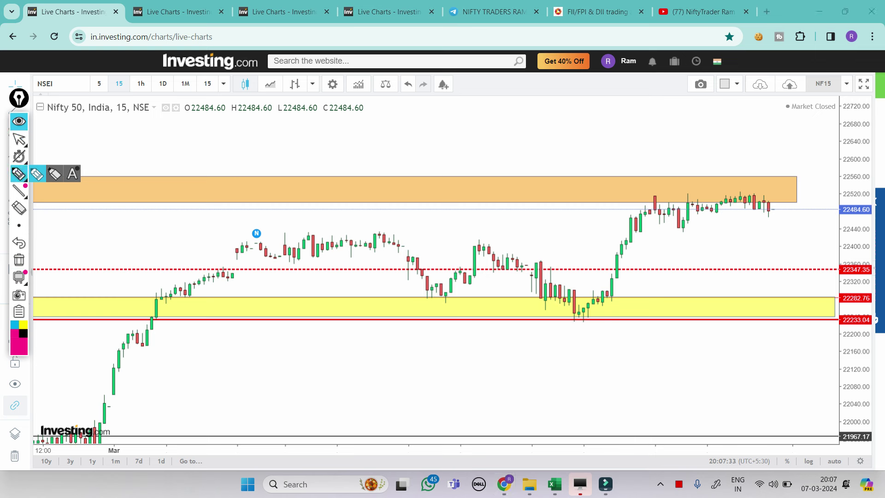
drag(679, 201, 777, 203)
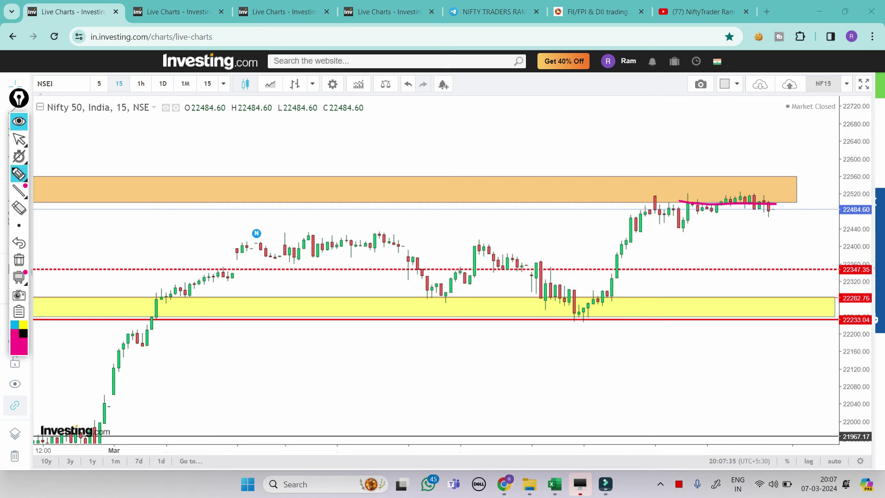
mouse_move(675, 145)
mouse_down()
mouse_move(672, 166)
mouse_move(690, 152)
mouse_up()
mouse_move(702, 159)
mouse_down()
mouse_move(734, 163)
mouse_move(738, 152)
mouse_up()
mouse_move(664, 143)
mouse_down()
mouse_move(755, 148)
mouse_move(682, 134)
mouse_move(633, 160)
mouse_up()
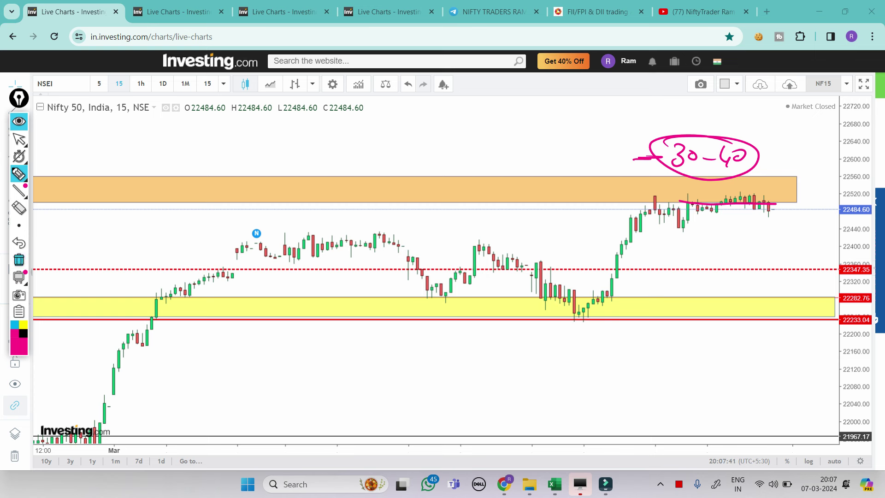
- Replace the ink with a line along the orange zone's lower edge and a boxed "20520" above the recent candles
click(19, 260)
click(19, 138)
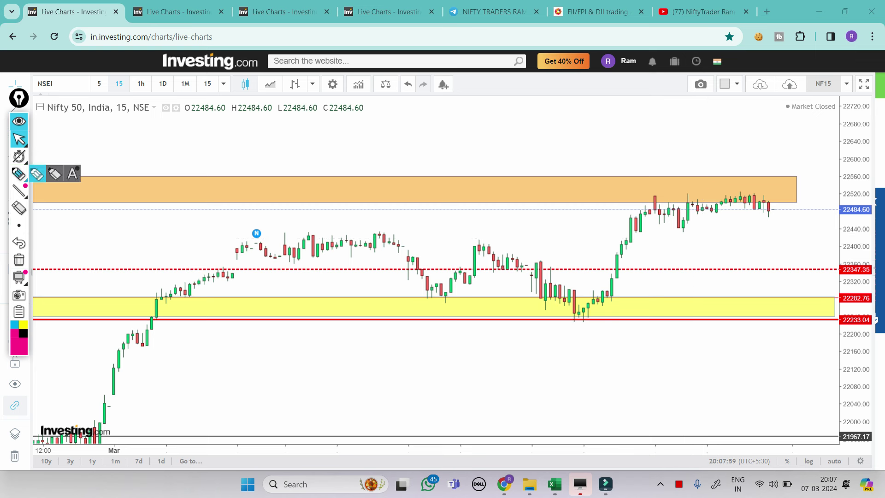
click(19, 174)
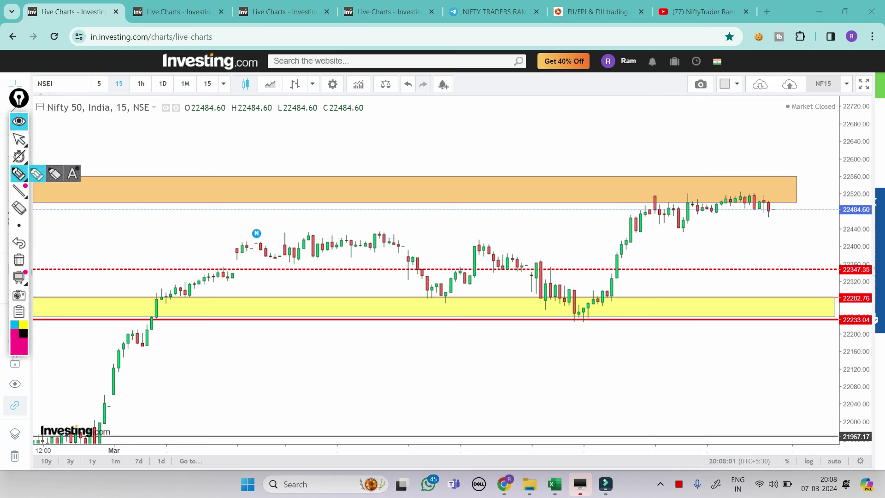
drag(655, 199, 792, 201)
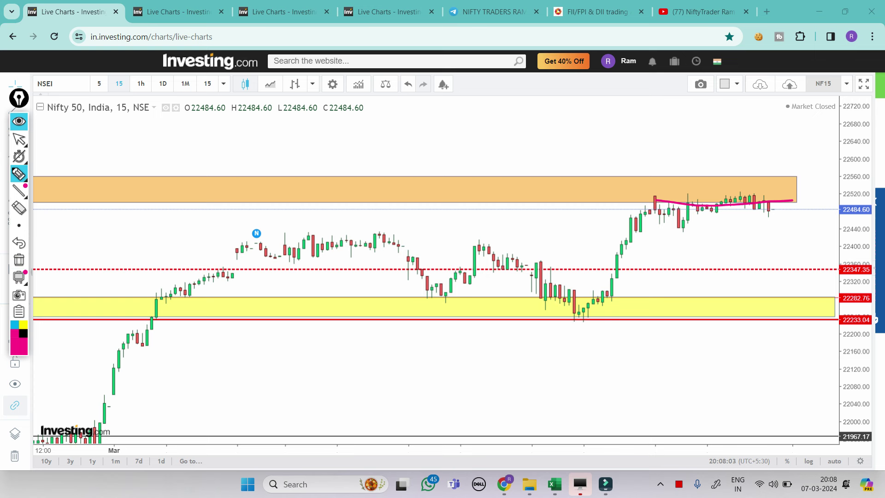
mouse_move(669, 138)
mouse_down()
mouse_move(688, 152)
mouse_move(690, 142)
mouse_up()
mouse_move(704, 136)
mouse_down()
mouse_move(701, 152)
mouse_move(728, 151)
mouse_move(734, 139)
mouse_up()
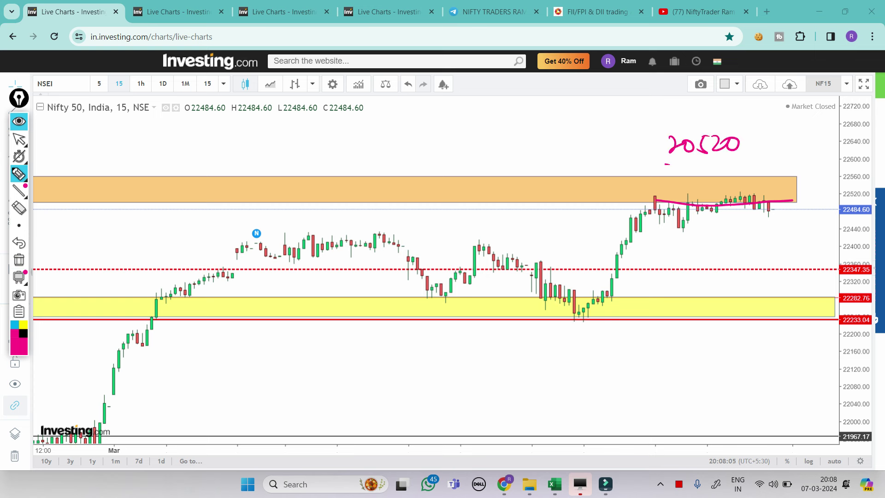
drag(669, 164, 747, 161)
mouse_move(660, 123)
mouse_down()
mouse_move(655, 156)
mouse_move(753, 143)
mouse_move(742, 168)
mouse_up()
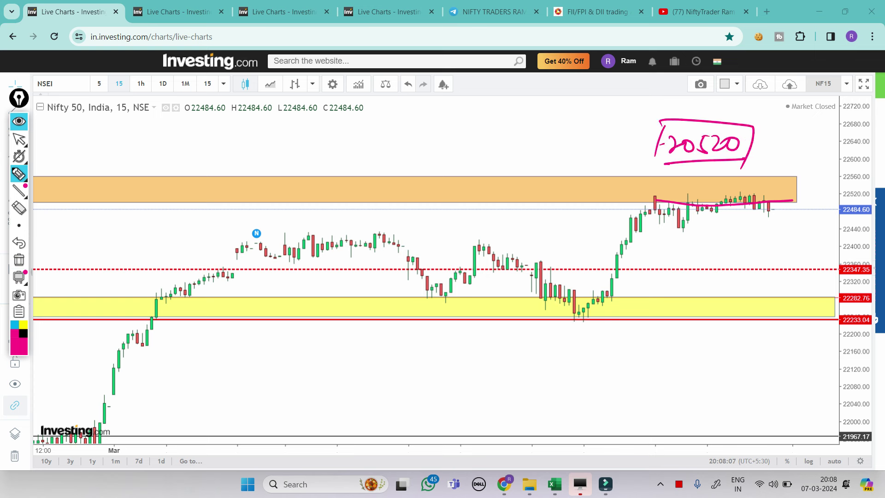
drag(664, 143, 635, 142)
drag(744, 147, 763, 146)
- Write "22560" above the orange zone, underline it and draw a box around it
drag(506, 129, 542, 144)
mouse_move(548, 125)
mouse_down()
mouse_move(559, 123)
mouse_move(563, 138)
mouse_up()
mouse_move(575, 134)
mouse_down()
mouse_move(582, 125)
mouse_move(582, 135)
mouse_up()
drag(503, 158, 596, 144)
mouse_move(501, 116)
mouse_down()
mouse_move(495, 153)
mouse_move(592, 145)
mouse_up()
drag(591, 148, 586, 157)
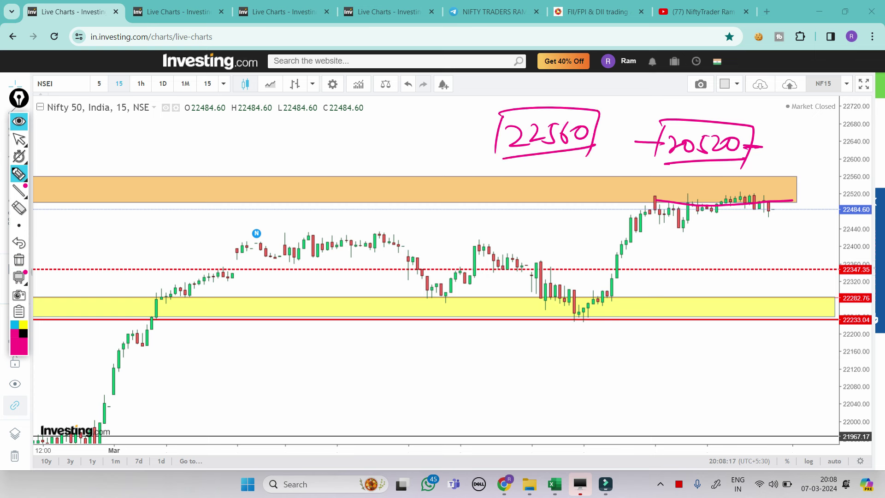
- Draw pen lines along the orange zone's upper and lower edges and across from the earlier highs to the latest candles
mouse_move(712, 175)
mouse_down()
mouse_move(803, 174)
mouse_move(808, 186)
mouse_up()
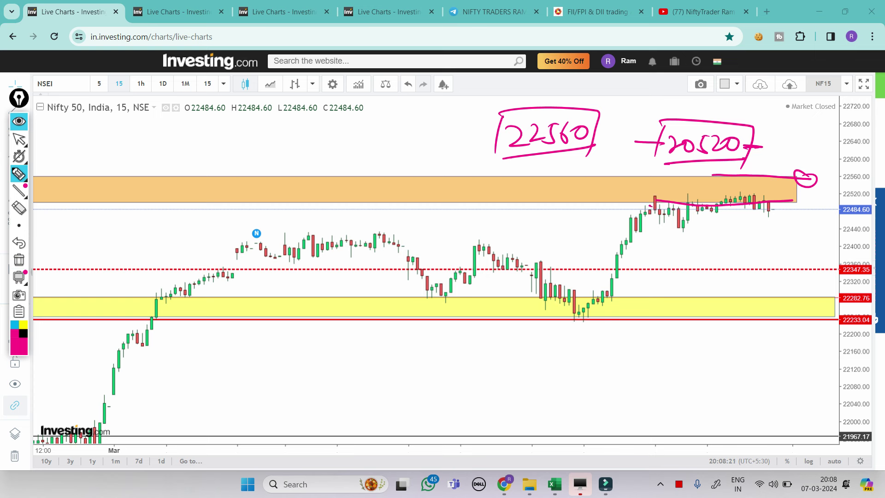
drag(650, 204, 789, 210)
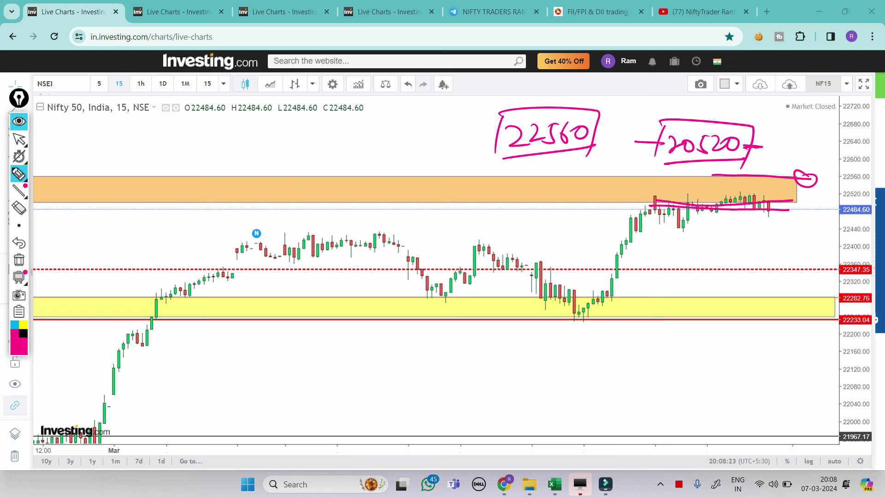
drag(387, 239, 768, 254)
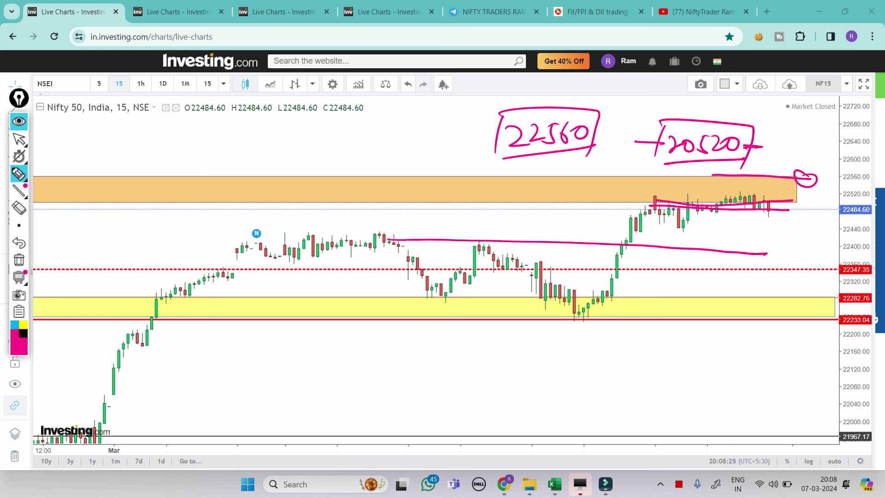
- Write an underlined "22400" below the latest candles
mouse_move(729, 228)
mouse_down()
mouse_move(739, 240)
mouse_move(761, 241)
mouse_move(773, 230)
mouse_up()
drag(793, 230, 793, 231)
drag(743, 251, 782, 248)
- Circle the earlier consolidation and the crossings on the line, and trace the V-shaped dip and rally
mouse_move(249, 242)
mouse_down()
mouse_move(368, 224)
mouse_move(293, 223)
mouse_move(352, 225)
mouse_up()
mouse_move(471, 238)
mouse_down()
mouse_move(465, 252)
mouse_move(480, 236)
mouse_move(516, 270)
mouse_move(592, 304)
mouse_move(634, 233)
mouse_move(635, 251)
mouse_move(638, 220)
mouse_move(654, 199)
mouse_up()
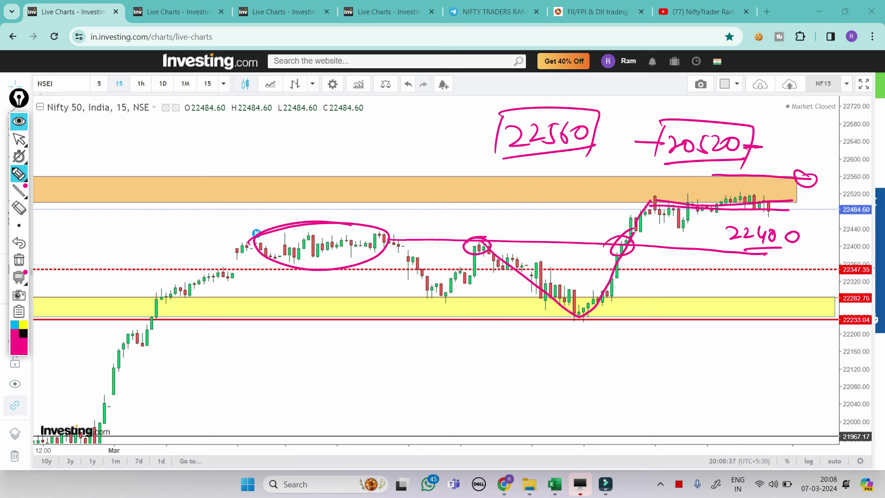
- Write a second "22400" under the line from the earlier highs, then underline and circle it
drag(684, 252, 694, 263)
drag(697, 255, 711, 267)
drag(716, 254, 722, 269)
drag(732, 257, 747, 263)
mouse_move(693, 277)
mouse_down()
mouse_move(751, 275)
mouse_move(752, 265)
mouse_up()
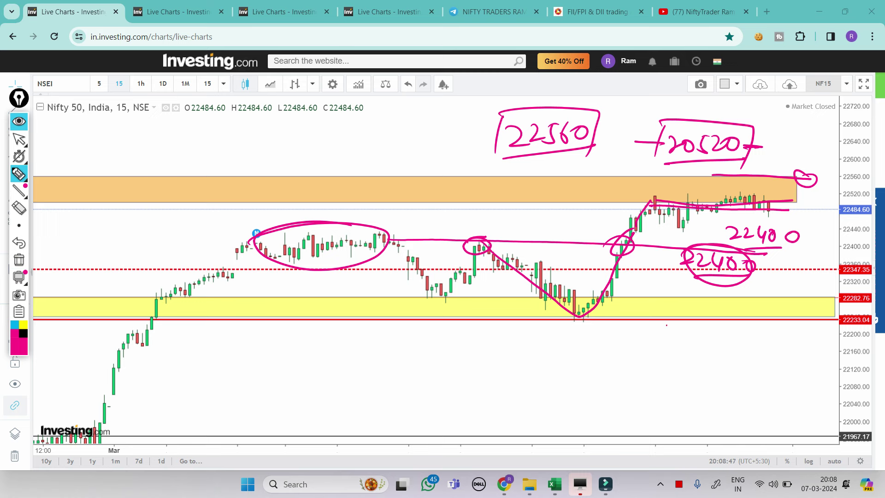
- Write a boxed "22280" below the yellow zone, with an arrow leading down to an underlined "22233"
mouse_move(666, 325)
mouse_down()
mouse_move(685, 343)
mouse_move(713, 345)
mouse_move(720, 324)
mouse_move(738, 324)
mouse_up()
drag(658, 352, 751, 346)
drag(662, 309, 656, 346)
mouse_move(661, 308)
mouse_down()
mouse_move(741, 312)
mouse_move(746, 365)
mouse_up()
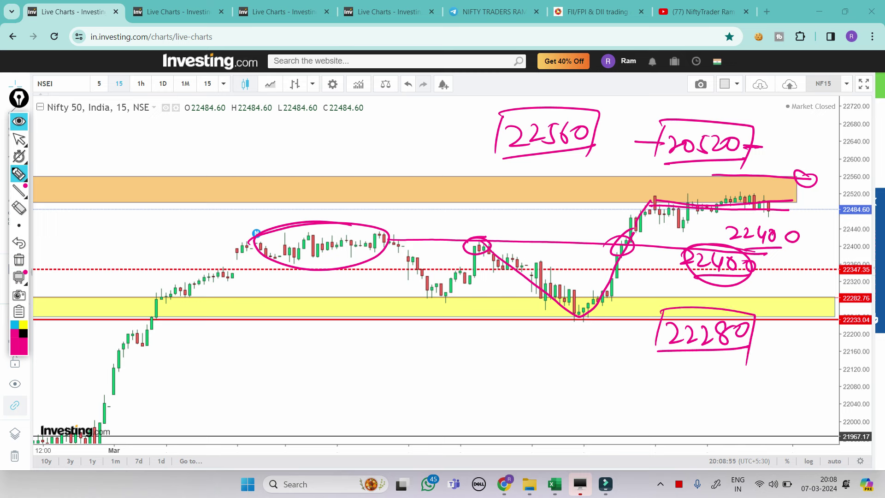
mouse_move(674, 355)
mouse_down()
mouse_move(666, 371)
mouse_move(675, 370)
mouse_move(648, 391)
mouse_move(693, 395)
mouse_up()
mouse_move(699, 374)
mouse_down()
mouse_move(709, 390)
mouse_move(689, 397)
mouse_up()
drag(632, 400, 705, 399)
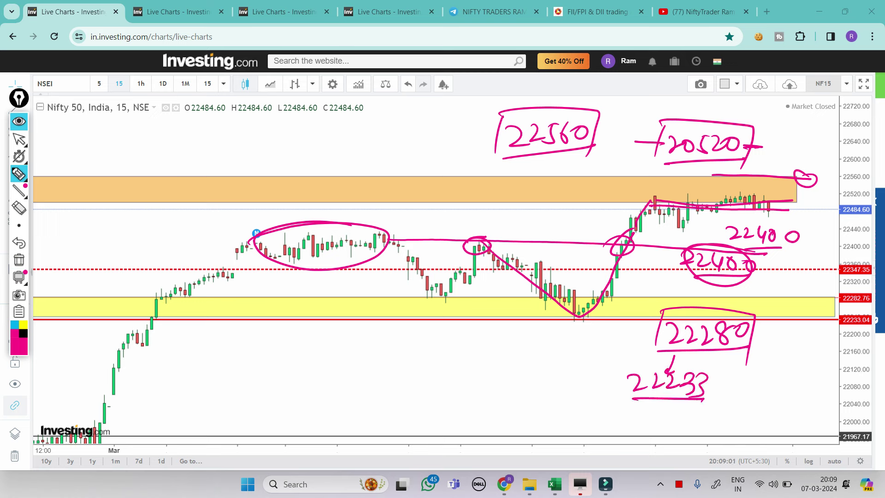
- Clear the ink and list the resistances "1 R1 22520" and "2 R2 - 22570" above the candles
click(19, 260)
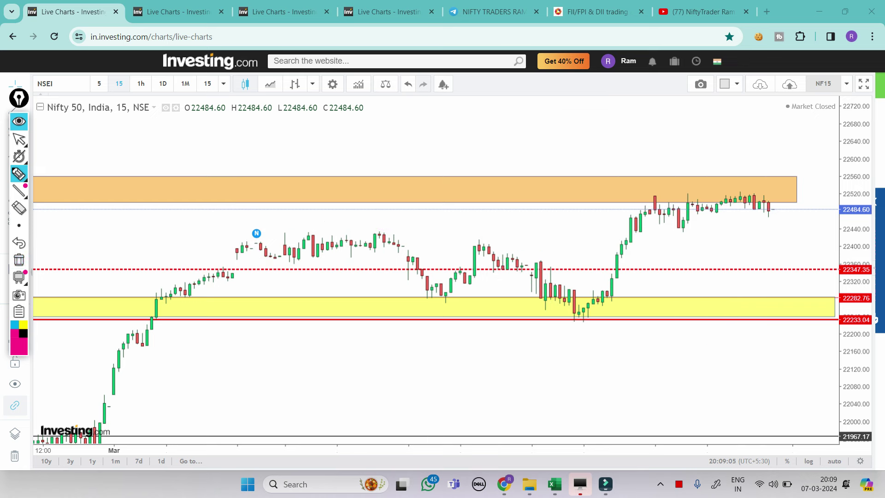
mouse_move(486, 125)
mouse_down()
mouse_move(477, 150)
mouse_move(501, 149)
mouse_up()
mouse_move(502, 125)
mouse_down()
mouse_move(517, 160)
mouse_move(609, 157)
mouse_up()
drag(613, 147, 617, 144)
drag(461, 171, 478, 182)
mouse_move(484, 170)
mouse_down()
mouse_move(481, 181)
mouse_move(510, 192)
mouse_move(540, 181)
mouse_move(599, 189)
mouse_up()
mouse_move(602, 173)
mouse_down()
mouse_move(599, 190)
mouse_move(615, 173)
mouse_up()
mouse_move(618, 174)
mouse_down()
mouse_move(628, 173)
mouse_move(618, 194)
mouse_up()
drag(636, 173, 660, 178)
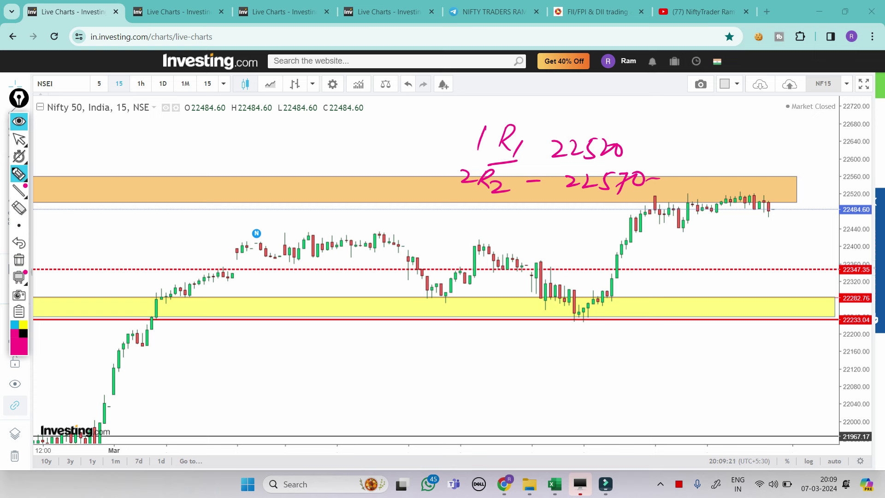
- Write "22440" beneath the R2 entry and underline it
mouse_move(491, 206)
mouse_down()
mouse_move(505, 220)
mouse_move(549, 218)
mouse_up()
drag(546, 214, 546, 227)
mouse_move(558, 213)
mouse_down()
mouse_move(527, 226)
mouse_move(538, 223)
mouse_up()
drag(533, 220, 533, 240)
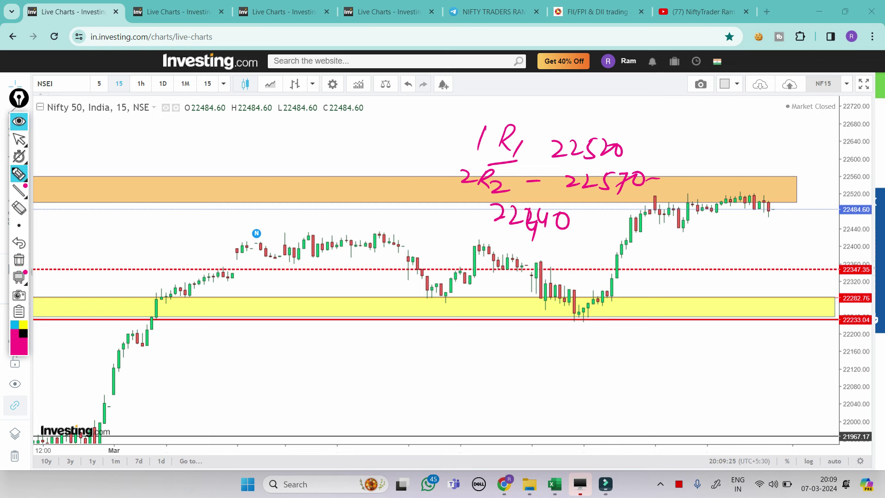
drag(478, 234, 565, 232)
- Write "22340" and "22282" below the latest candles and underline the lower value
mouse_move(684, 243)
mouse_down()
mouse_move(692, 240)
mouse_move(694, 255)
mouse_up()
drag(698, 244, 714, 257)
mouse_move(719, 244)
mouse_down()
mouse_move(728, 249)
mouse_move(721, 259)
mouse_up()
mouse_move(734, 249)
mouse_down()
mouse_move(743, 249)
mouse_move(740, 264)
mouse_up()
drag(751, 252, 751, 252)
drag(684, 274, 723, 292)
drag(734, 275, 730, 291)
drag(731, 280, 754, 292)
drag(683, 302, 743, 304)
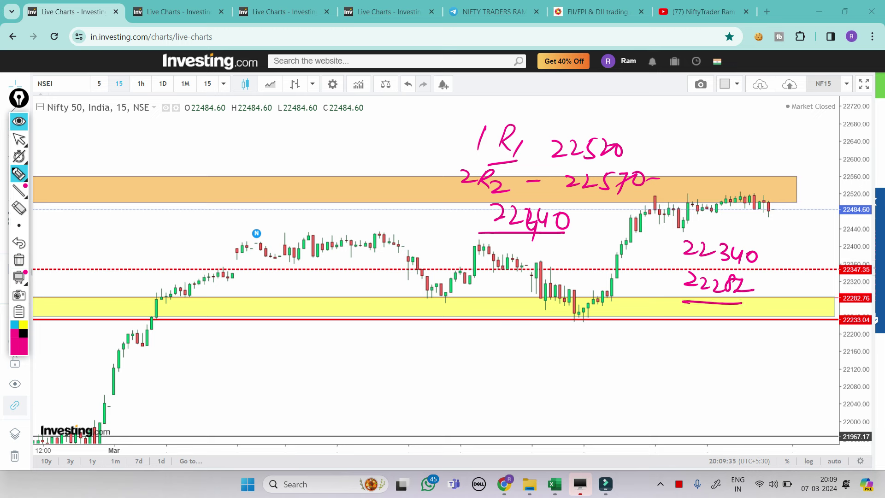
- Clear the ink from the Nifty 50 chart and switch to the Nifty Bank chart
click(19, 260)
mouse_move(19, 156)
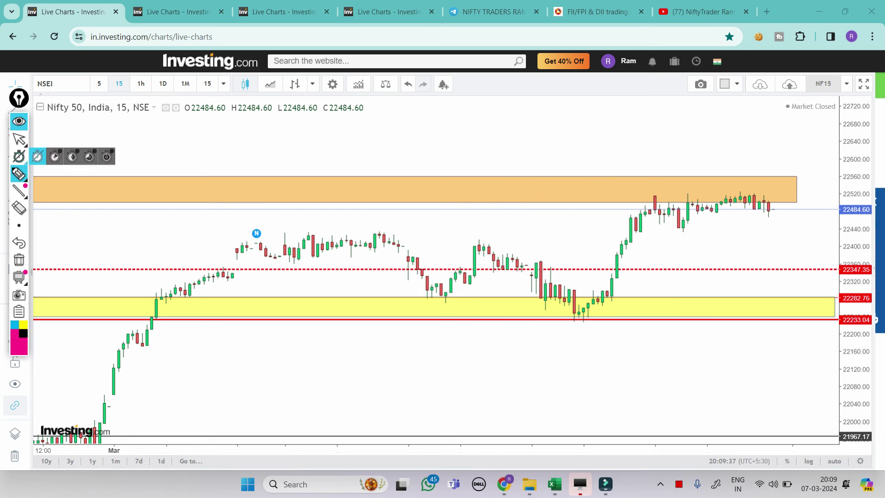
click(19, 138)
click(178, 12)
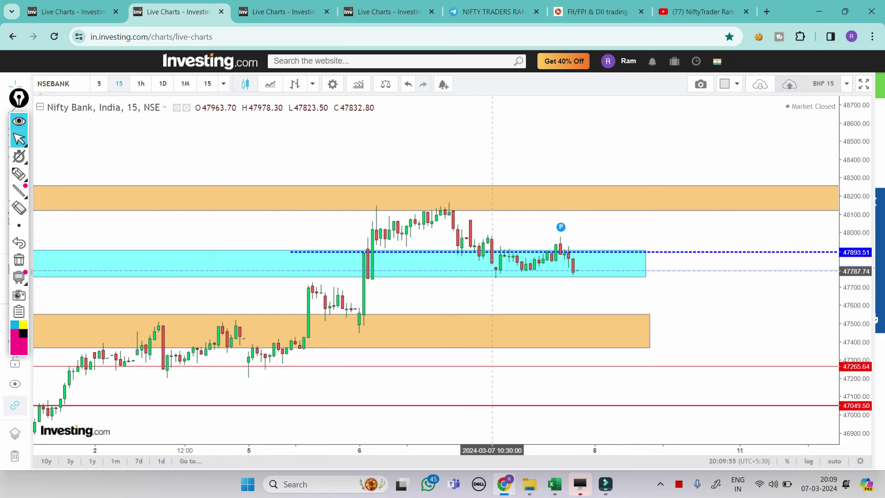
- Write an underlined "47890" in pen beside the cyan zone, just under the dotted blue line
click(19, 174)
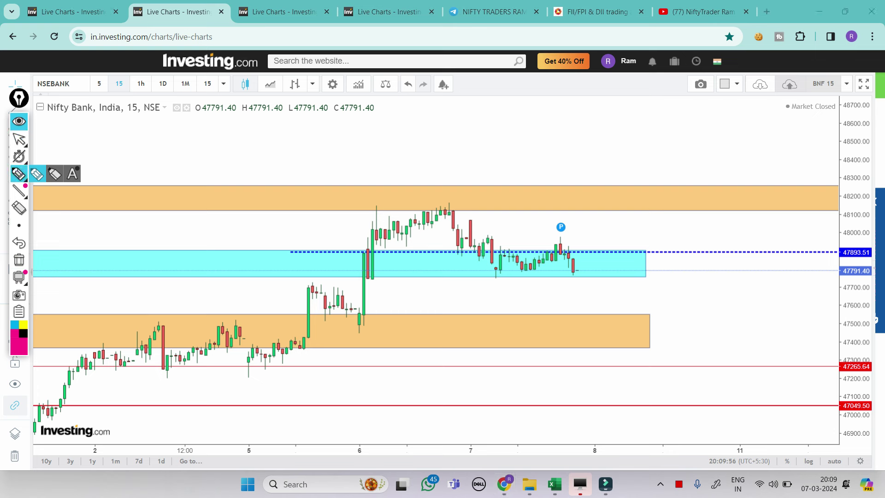
mouse_move(670, 258)
mouse_down()
mouse_move(691, 286)
mouse_move(715, 270)
mouse_move(728, 288)
mouse_up()
drag(741, 276, 747, 279)
drag(680, 289, 745, 298)
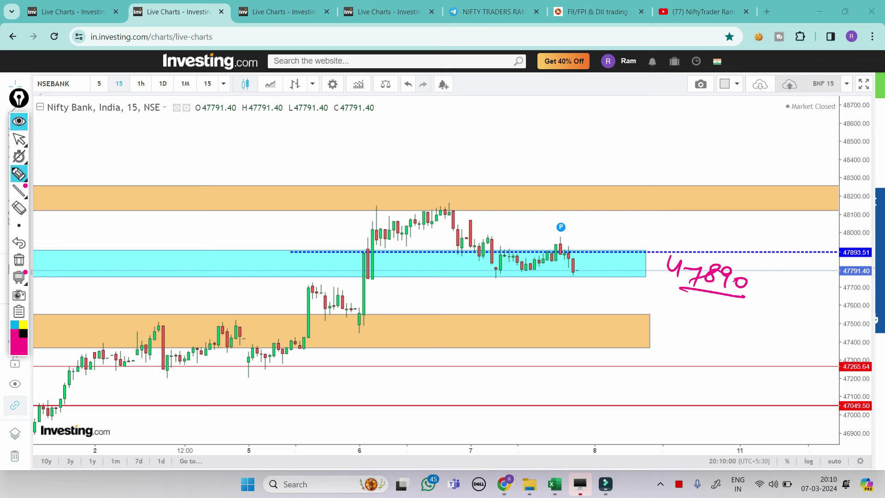
- Clear the ink and open the posted support and resistance table image in the Telegram channel
click(19, 260)
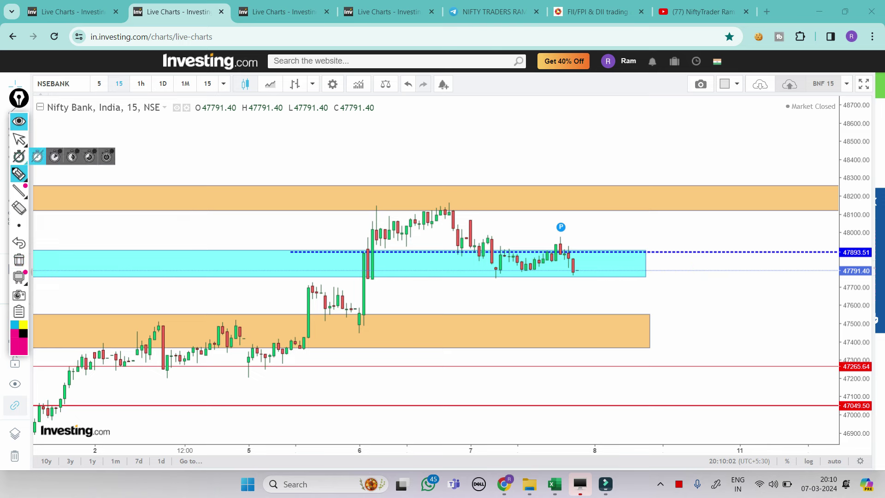
click(19, 138)
click(492, 12)
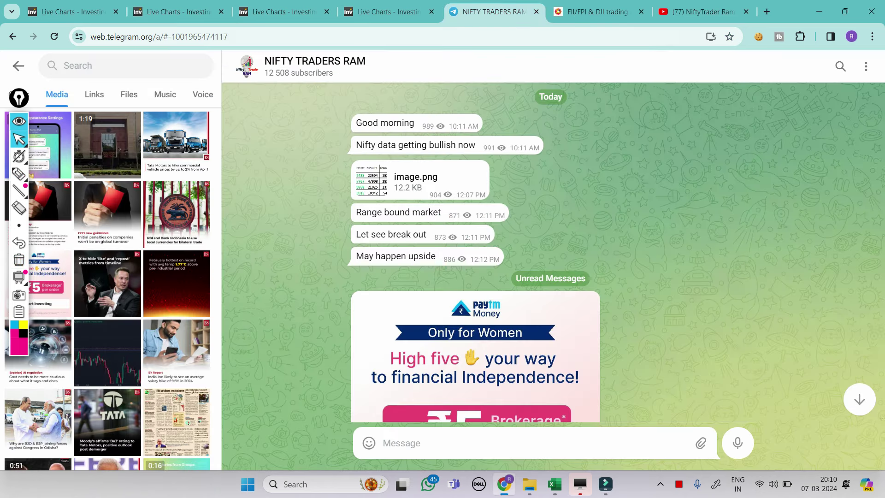
click(370, 180)
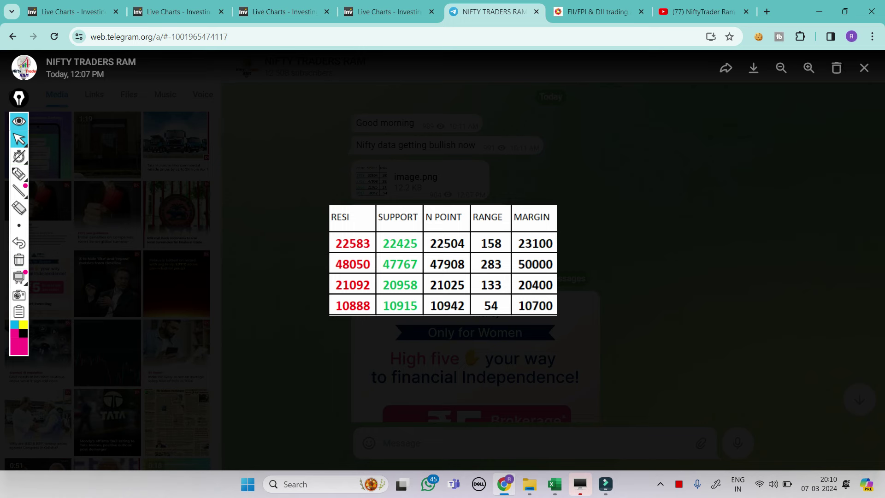
- Compare the Nifty Bank chart's zones with the support and resistance table in Telegram
click(175, 12)
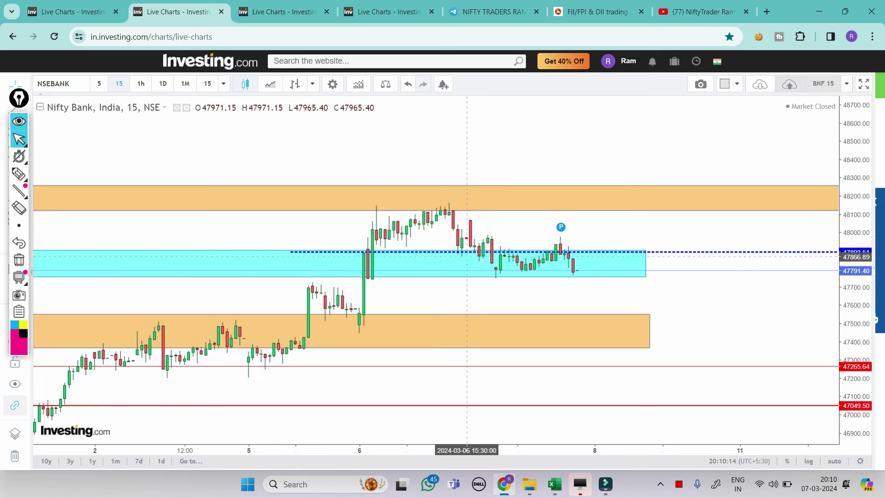
scroll(435, 256, up, 1)
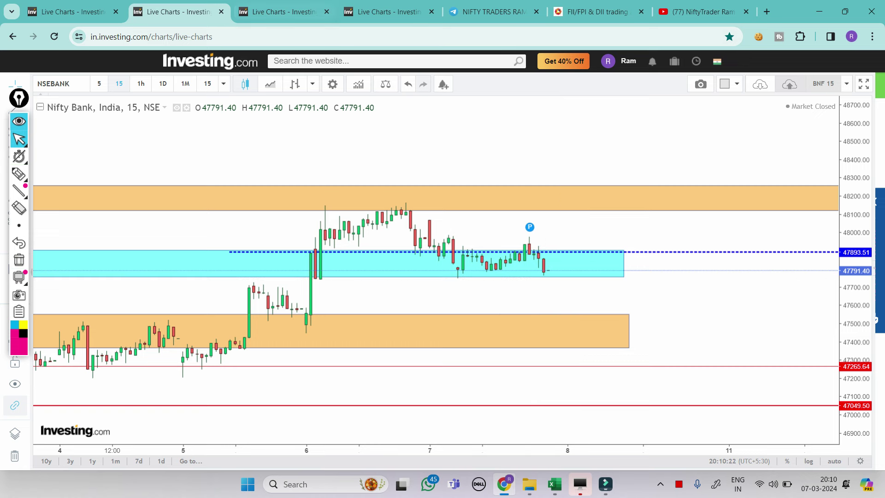
click(491, 11)
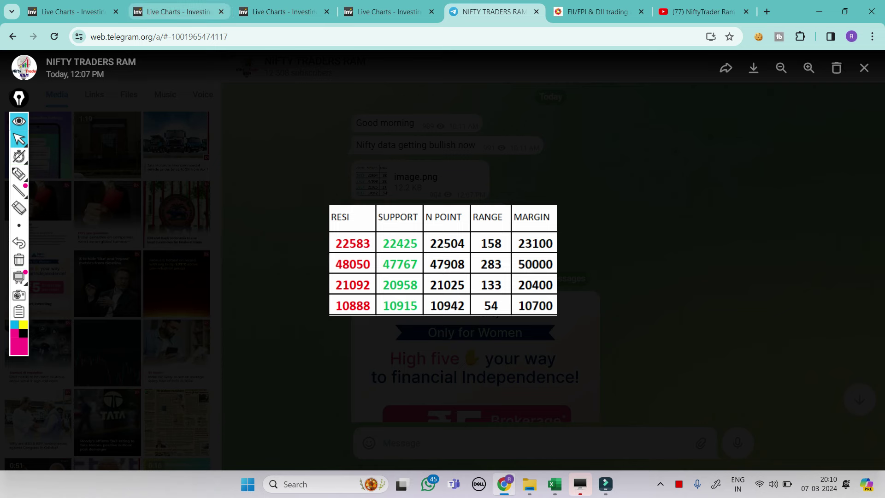
- Return to the Nifty Bank chart and write a boxed "R1 47900" in pen beside the dotted blue line
click(175, 12)
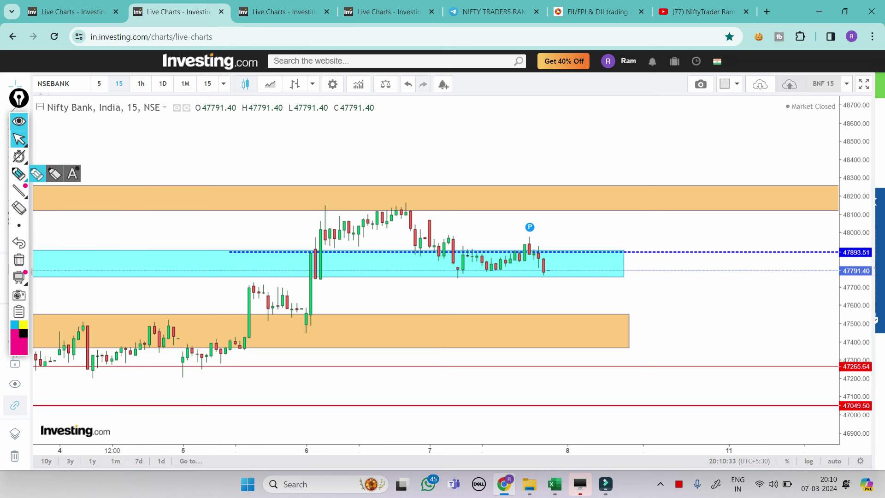
click(18, 174)
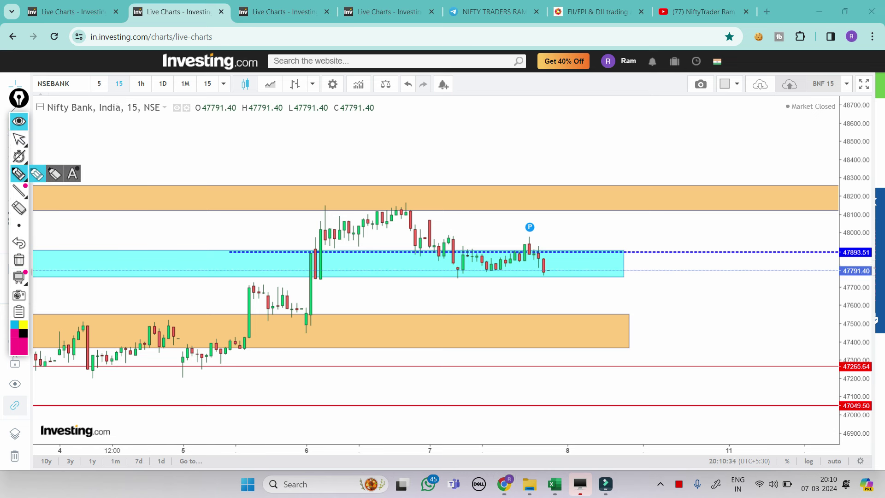
click(37, 174)
drag(628, 226, 623, 245)
drag(630, 228, 638, 248)
mouse_move(644, 238)
mouse_down()
mouse_move(639, 252)
mouse_move(675, 238)
mouse_up()
mouse_move(674, 229)
mouse_down()
mouse_move(672, 247)
mouse_move(689, 248)
mouse_move(688, 239)
mouse_up()
drag(712, 231, 704, 252)
drag(721, 233, 736, 238)
mouse_move(660, 252)
mouse_down()
mouse_move(737, 261)
mouse_move(668, 217)
mouse_move(736, 260)
mouse_move(729, 270)
mouse_up()
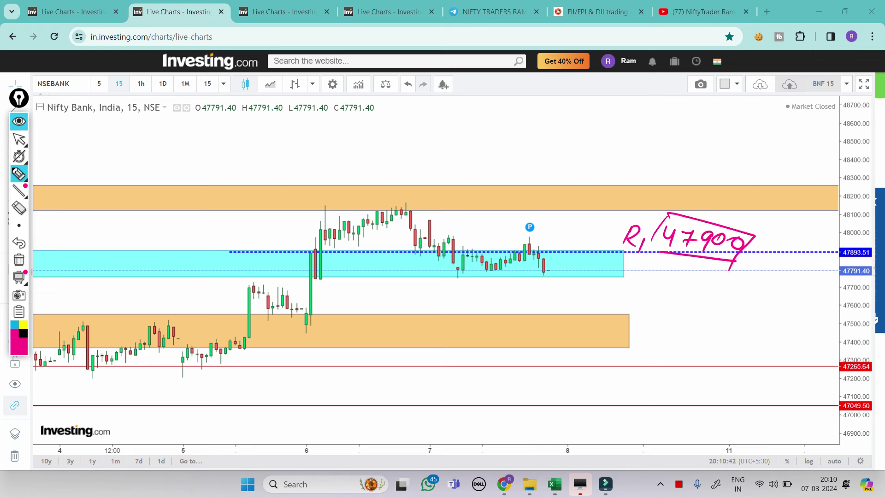
- Write "R2 48060-80" in pen above the upper orange zone and underline the 80
drag(598, 149, 599, 170)
drag(600, 148, 607, 170)
mouse_move(610, 163)
mouse_down()
mouse_move(624, 172)
mouse_move(655, 164)
mouse_up()
mouse_move(652, 152)
mouse_down()
mouse_move(650, 176)
mouse_move(662, 170)
mouse_up()
drag(681, 157, 697, 172)
mouse_move(719, 160)
mouse_down()
mouse_move(714, 168)
mouse_move(720, 159)
mouse_move(740, 170)
mouse_up()
mouse_move(757, 160)
mouse_down()
mouse_move(751, 180)
mouse_move(765, 167)
mouse_up()
drag(734, 189, 753, 190)
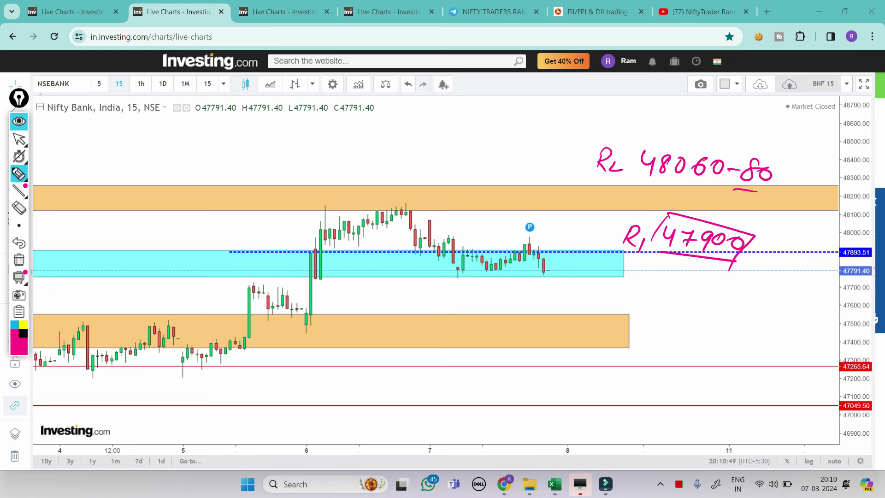
- Write an underlined "47750" below the dotted blue line and mark the cyan zone's lower edge
mouse_move(650, 282)
mouse_down()
mouse_move(667, 281)
mouse_move(662, 305)
mouse_up()
mouse_move(673, 294)
mouse_down()
mouse_move(679, 311)
mouse_move(692, 302)
mouse_move(720, 313)
mouse_up()
mouse_move(743, 297)
mouse_down()
mouse_move(736, 299)
mouse_move(752, 298)
mouse_up()
drag(670, 315, 752, 321)
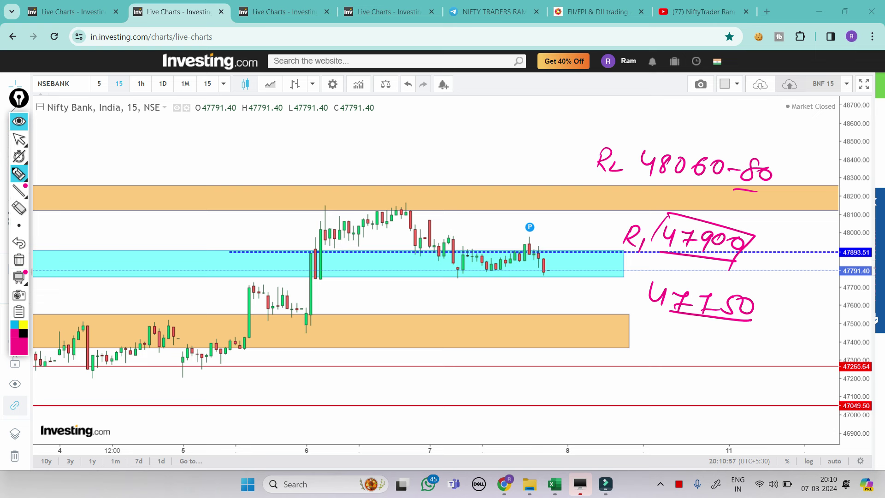
drag(606, 277, 649, 277)
- Write an underlined "47500" beside the lower orange zone, with an arrow down to an underlined "47400"
mouse_move(665, 326)
mouse_down()
mouse_move(685, 347)
mouse_move(698, 341)
mouse_up()
mouse_move(707, 331)
mouse_down()
mouse_move(695, 348)
mouse_move(715, 333)
mouse_move(737, 335)
mouse_up()
mouse_move(671, 351)
mouse_down()
mouse_move(734, 356)
mouse_move(664, 377)
mouse_move(674, 377)
mouse_up()
mouse_move(634, 374)
mouse_down()
mouse_move(631, 388)
mouse_move(643, 396)
mouse_up()
drag(647, 383, 650, 402)
mouse_move(666, 384)
mouse_down()
mouse_move(664, 394)
mouse_move(677, 392)
mouse_up()
drag(674, 389, 673, 408)
drag(683, 391, 712, 405)
drag(645, 412, 704, 410)
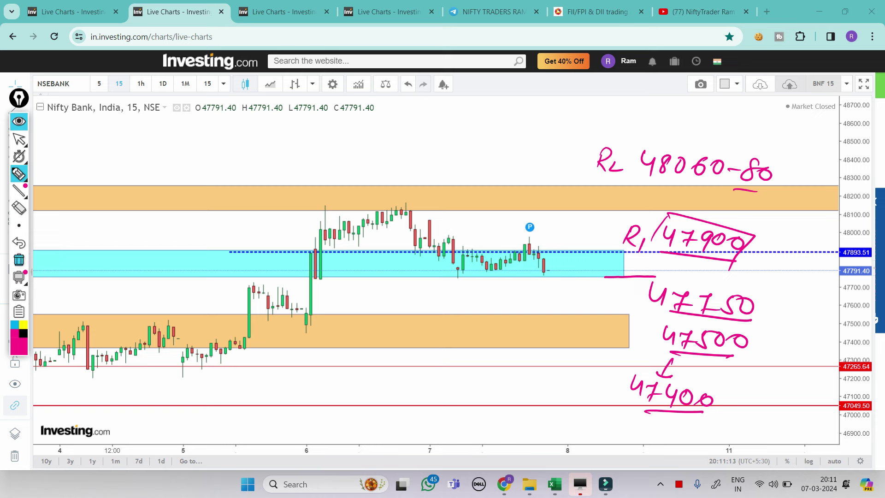
- Clear the ink from the Nifty Bank chart and switch to the Nifty Financial Services chart
click(18, 260)
click(18, 138)
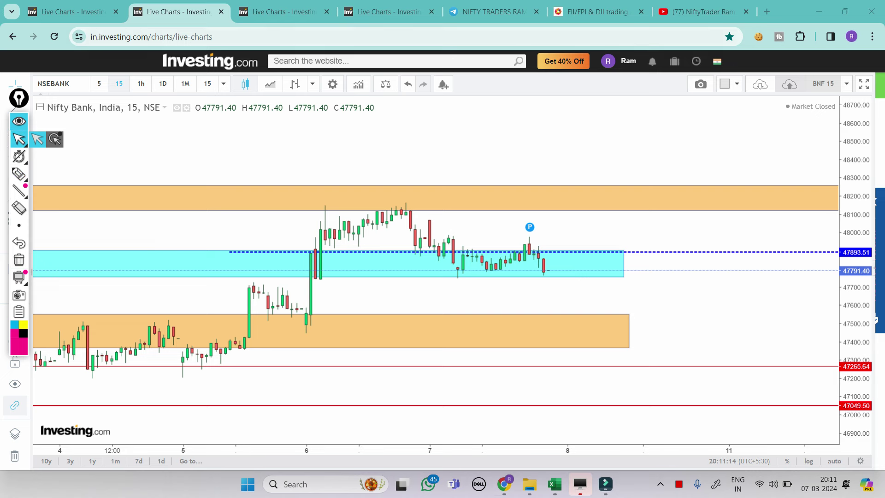
click(277, 12)
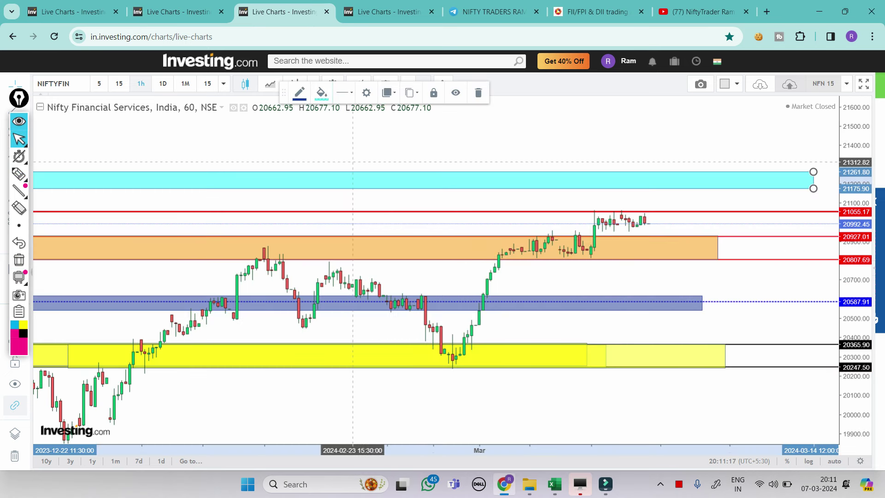
- Write a circled "21055" in pen near the uppermost red line and mark that line above the latest candles
click(19, 174)
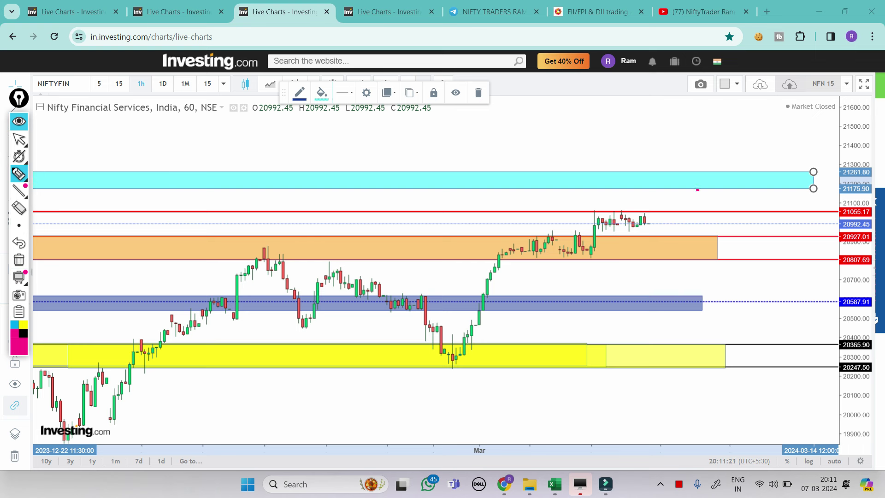
drag(696, 194, 710, 206)
mouse_move(715, 189)
mouse_down()
mouse_move(714, 208)
mouse_move(728, 194)
mouse_up()
mouse_move(745, 190)
mouse_down()
mouse_move(733, 209)
mouse_move(743, 208)
mouse_up()
mouse_move(764, 190)
mouse_down()
mouse_move(751, 210)
mouse_move(694, 184)
mouse_move(749, 174)
mouse_up()
drag(591, 212, 654, 212)
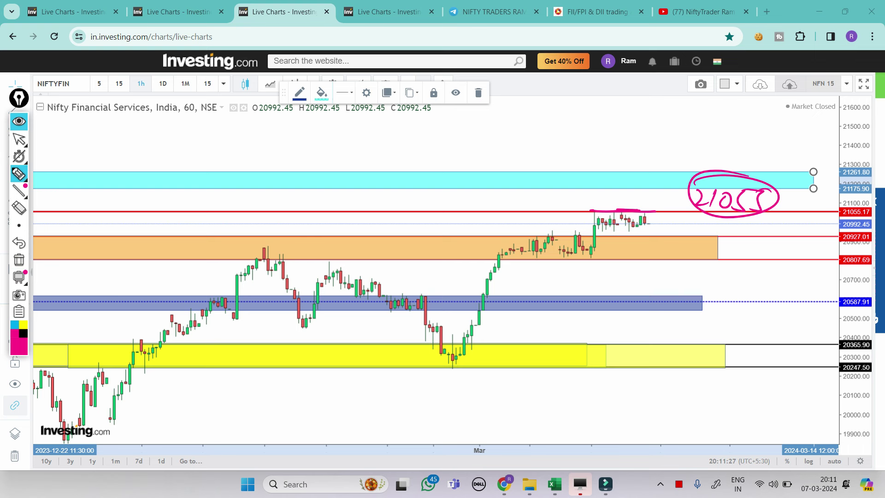
- Write the resistance levels "R1 21170" and "R2 21260" in pen around the cyan zone and underline both numbers
drag(547, 132, 566, 141)
mouse_move(570, 129)
mouse_down()
mouse_move(567, 147)
mouse_move(588, 150)
mouse_up()
drag(586, 143, 607, 139)
drag(549, 156, 616, 156)
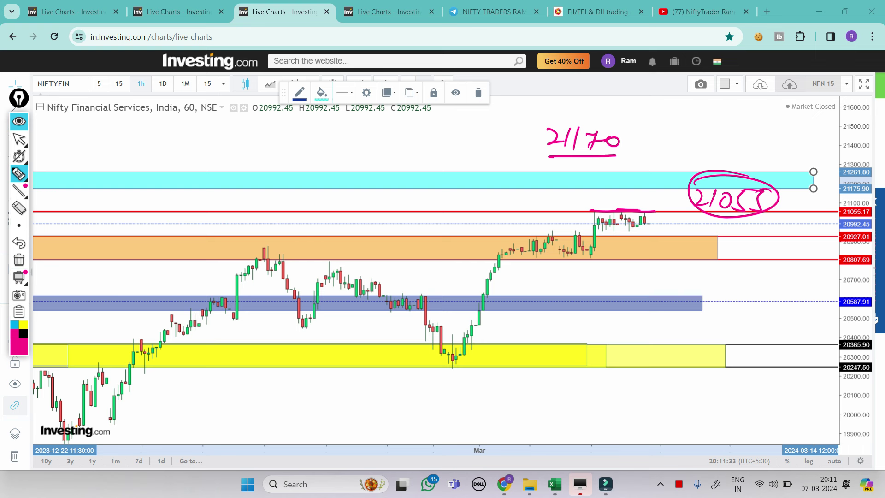
drag(500, 122, 503, 146)
mouse_move(503, 123)
mouse_down()
mouse_move(515, 129)
mouse_move(515, 148)
mouse_move(484, 173)
mouse_move(568, 189)
mouse_up()
mouse_move(578, 178)
mouse_down()
mouse_move(574, 189)
mouse_move(599, 184)
mouse_up()
drag(519, 202, 597, 200)
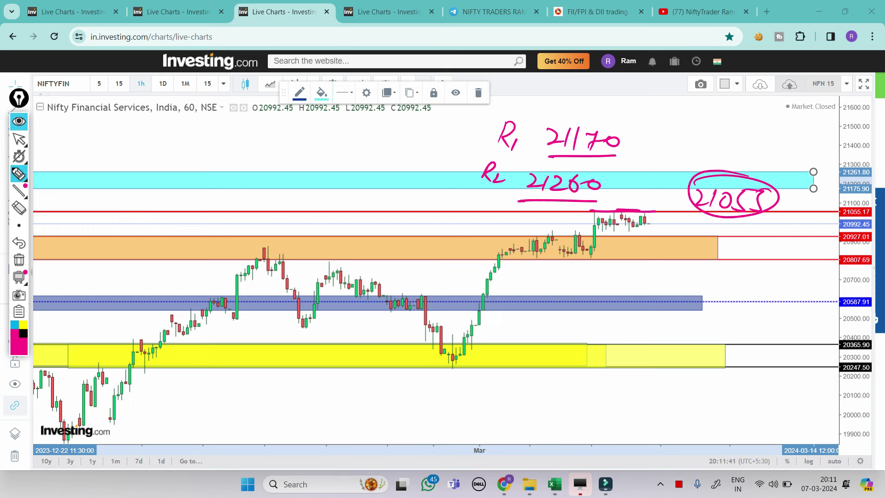
- Write an underlined "20930" below the orange zone and mark the zone's upper edge
drag(680, 265, 702, 279)
mouse_move(709, 268)
mouse_down()
mouse_move(728, 282)
mouse_move(725, 290)
mouse_move(760, 276)
mouse_up()
drag(693, 288, 767, 300)
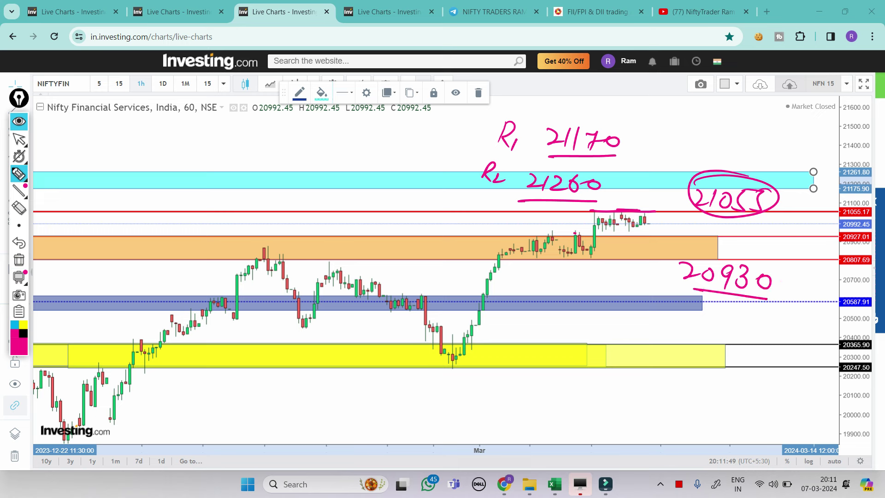
drag(575, 233, 694, 238)
- Mark the orange zone's lower edge and write a circled, underlined "20800" just beneath it
drag(571, 257, 646, 256)
mouse_move(555, 274)
mouse_down()
mouse_move(572, 286)
mouse_move(578, 277)
mouse_move(618, 290)
mouse_up()
click(597, 280)
drag(627, 276, 638, 291)
mouse_move(564, 304)
mouse_down()
mouse_move(632, 298)
mouse_move(590, 265)
mouse_up()
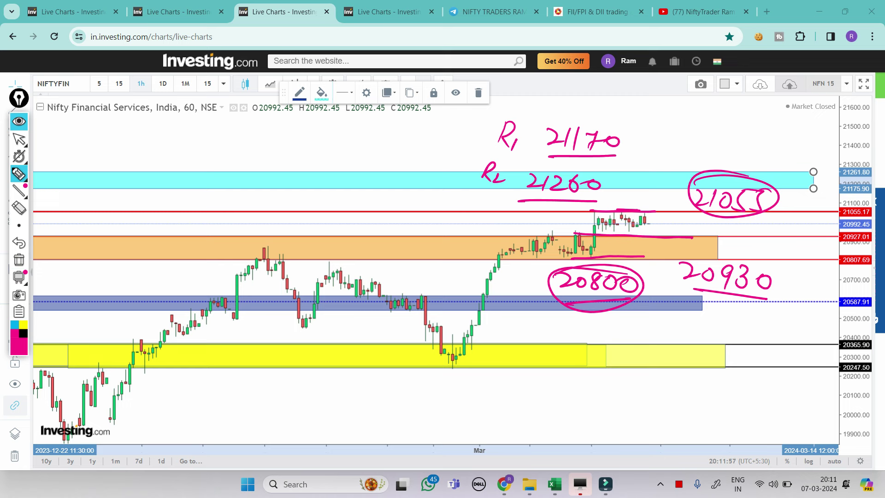
- Clear the ink from the Nifty Financial Services chart and switch to the Nifty Midcap Select chart
drag(662, 231, 691, 210)
click(19, 260)
mouse_move(19, 225)
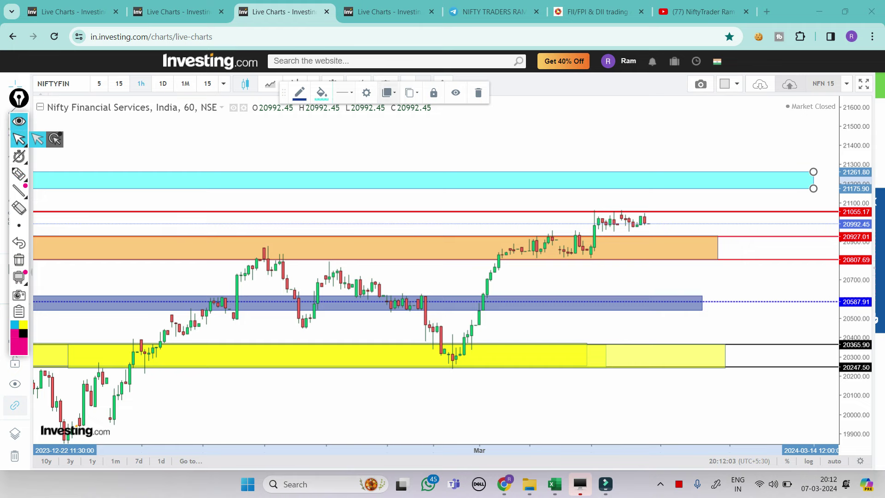
click(383, 11)
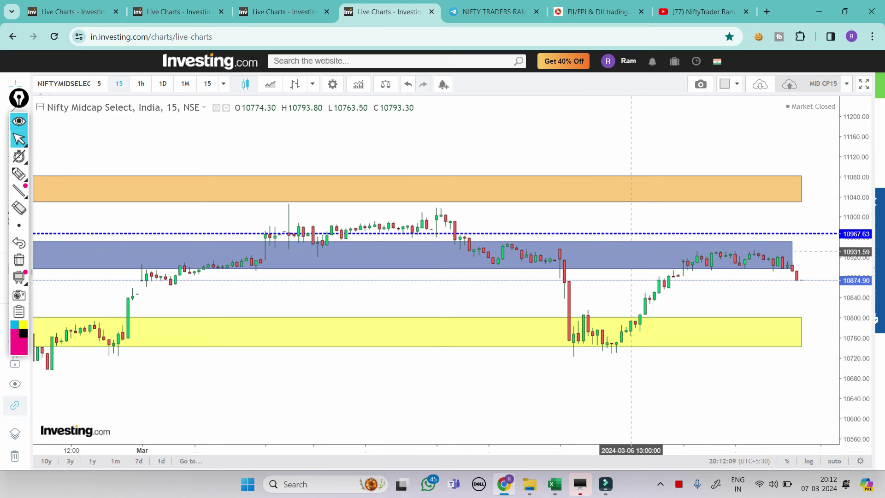
- Mark the blue zone's lower edge in pen and write an underlined "10920" above the zone
scroll(466, 288, up, 3)
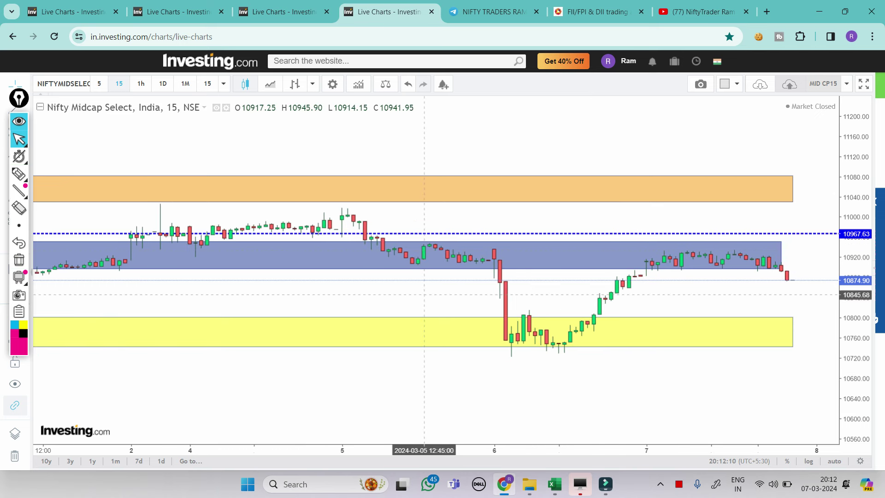
click(18, 174)
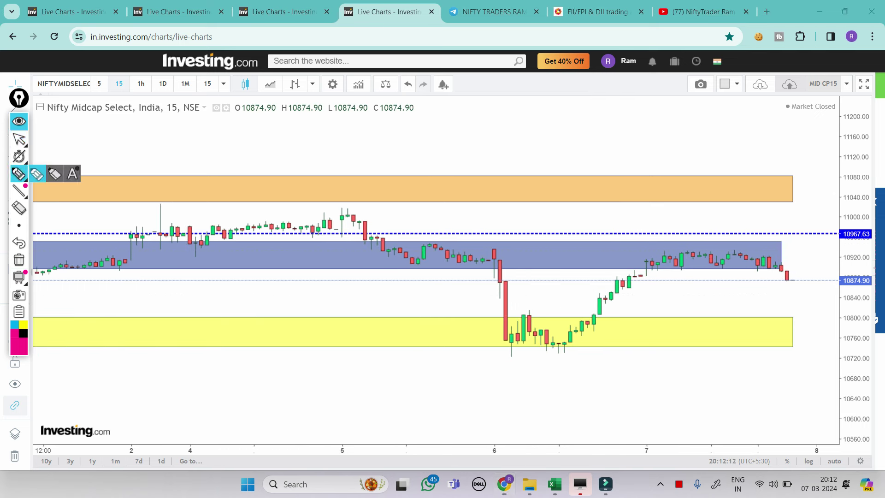
drag(760, 267, 801, 269)
drag(767, 208, 763, 223)
mouse_move(779, 209)
mouse_down()
mouse_move(801, 215)
mouse_move(792, 233)
mouse_up()
mouse_move(801, 213)
mouse_down()
mouse_move(804, 227)
mouse_move(814, 214)
mouse_move(812, 228)
mouse_up()
click(777, 231)
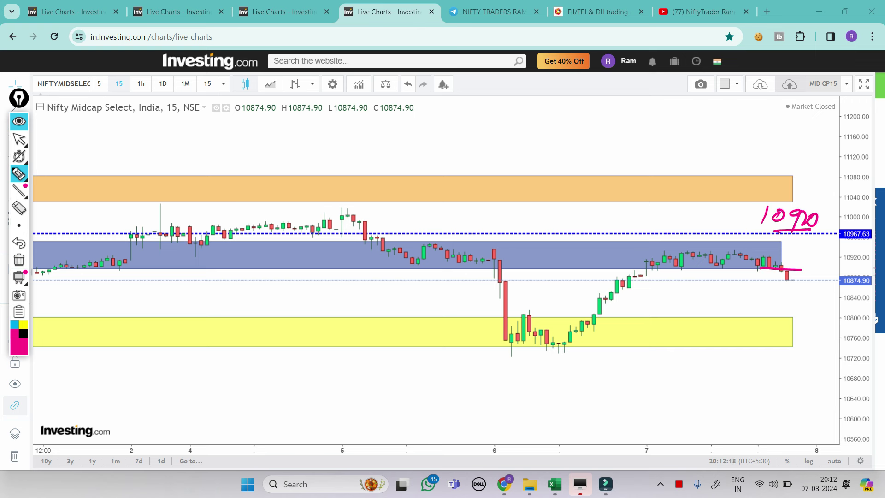
- Draw a support line just below the latest candles and write "10840" and an underlined "10800" beneath it
drag(593, 294, 779, 288)
drag(699, 296, 698, 312)
mouse_move(710, 300)
mouse_down()
mouse_move(706, 308)
mouse_move(712, 300)
mouse_up()
mouse_move(731, 298)
mouse_down()
mouse_move(722, 315)
mouse_move(731, 299)
mouse_up()
drag(740, 297, 748, 309)
mouse_move(744, 301)
mouse_down()
mouse_move(743, 317)
mouse_move(757, 302)
mouse_up()
drag(696, 332, 694, 351)
mouse_move(705, 338)
mouse_down()
mouse_move(700, 350)
mouse_move(706, 337)
mouse_up()
mouse_move(731, 334)
mouse_down()
mouse_move(721, 352)
mouse_move(759, 347)
mouse_up()
drag(686, 363, 752, 362)
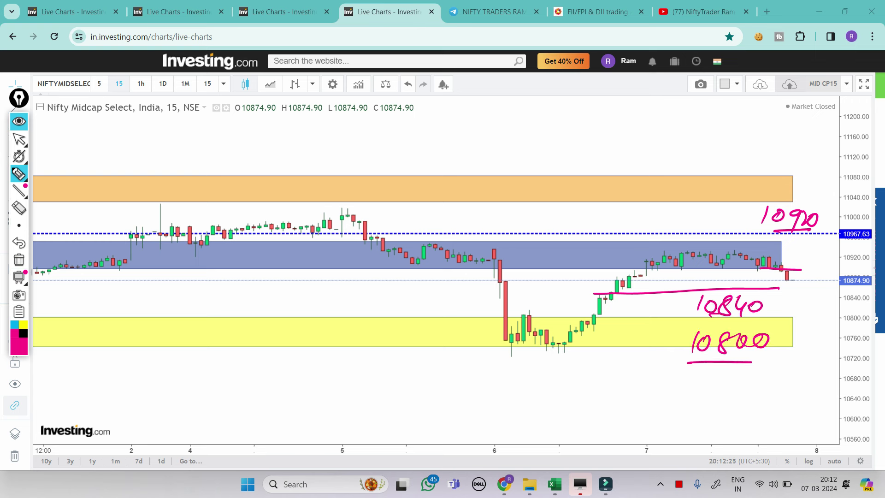
- Draw a down arrow to an underlined "10760" below the yellow zone and add a dashed falling path toward it
mouse_move(641, 340)
mouse_down()
mouse_move(628, 360)
mouse_move(647, 359)
mouse_move(610, 387)
mouse_up()
drag(627, 370, 640, 392)
mouse_move(643, 382)
mouse_down()
mouse_move(664, 374)
mouse_move(658, 389)
mouse_up()
drag(677, 378, 675, 379)
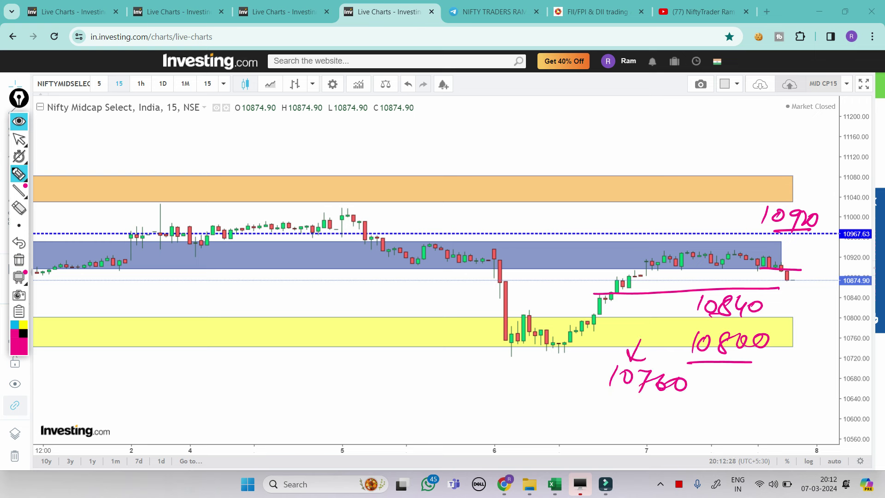
drag(616, 399, 686, 395)
drag(686, 306, 676, 331)
drag(670, 340, 655, 375)
- Mark the blue zone's upper edge and write a boxed "10950" with an arrow above the orange zone
drag(770, 243, 790, 241)
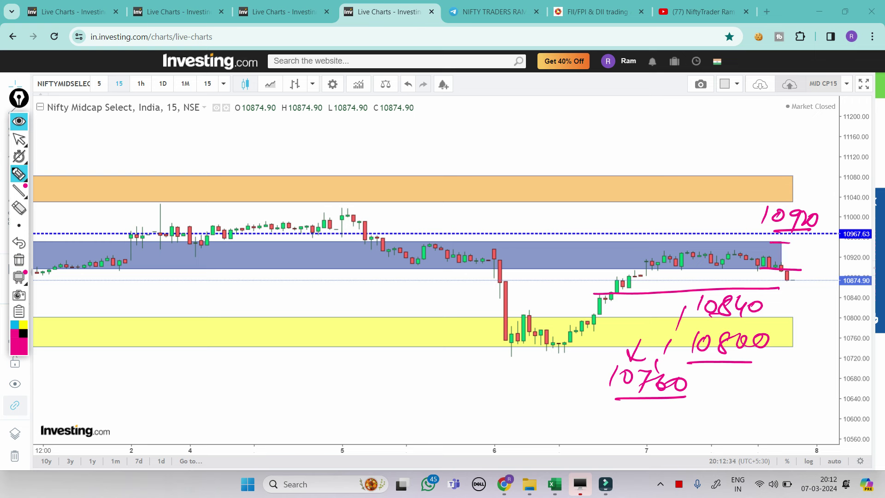
mouse_move(654, 128)
mouse_down()
mouse_move(647, 146)
mouse_move(663, 131)
mouse_up()
mouse_move(692, 131)
mouse_down()
mouse_move(685, 155)
mouse_move(697, 154)
mouse_up()
drag(711, 131, 728, 135)
drag(639, 160, 721, 153)
mouse_move(640, 120)
mouse_down()
mouse_move(752, 133)
mouse_move(740, 170)
mouse_move(665, 161)
mouse_up()
drag(757, 150, 777, 146)
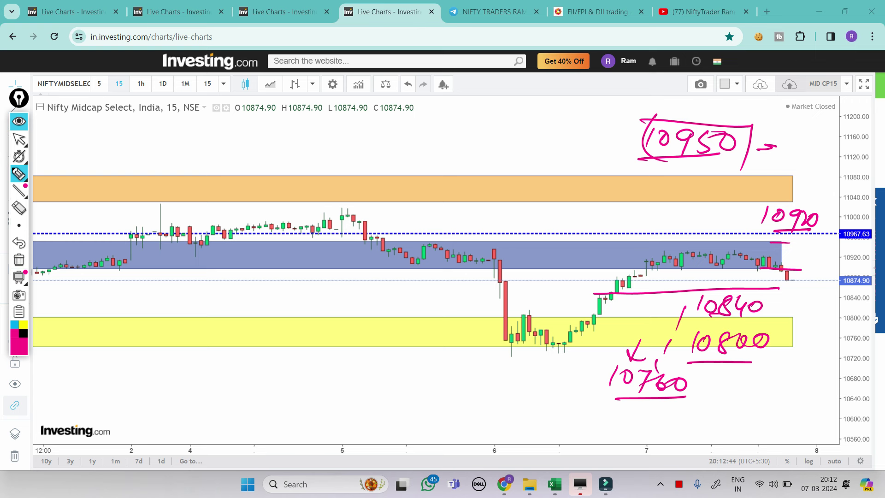
- Write an underlined "11000" in pen over the orange zone, below the boxed 10950
mouse_move(674, 163)
mouse_down()
mouse_move(670, 189)
mouse_move(679, 193)
mouse_move(693, 170)
mouse_up()
drag(710, 175, 730, 175)
drag(674, 199, 729, 198)
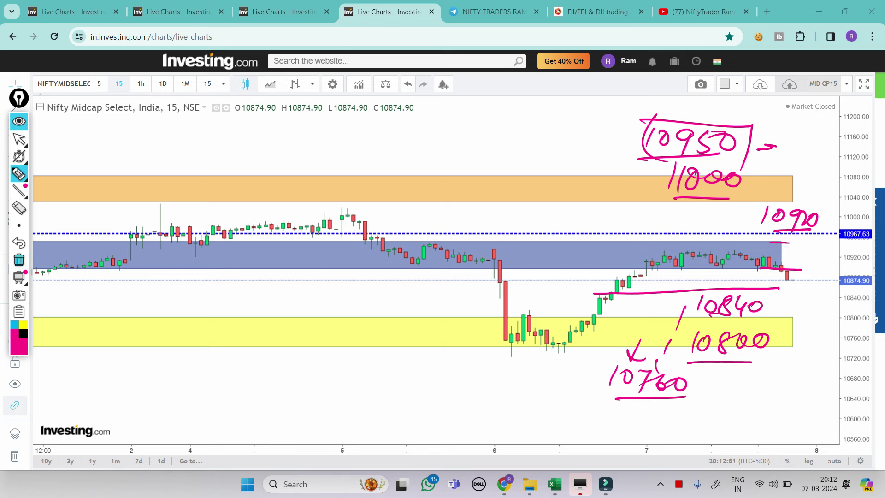
- Clear the ink from the Nifty Midcap Select chart and open the NSE page on FII/FPI and DII trading activity
click(19, 260)
click(19, 157)
click(19, 138)
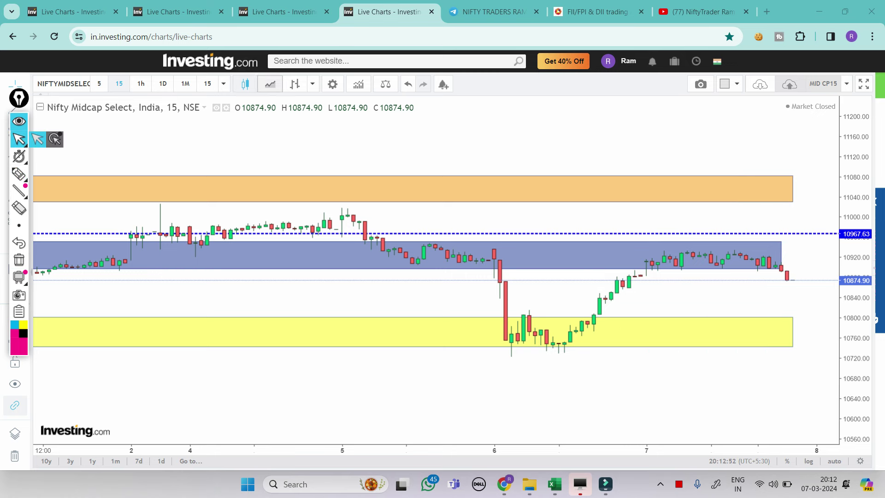
click(597, 12)
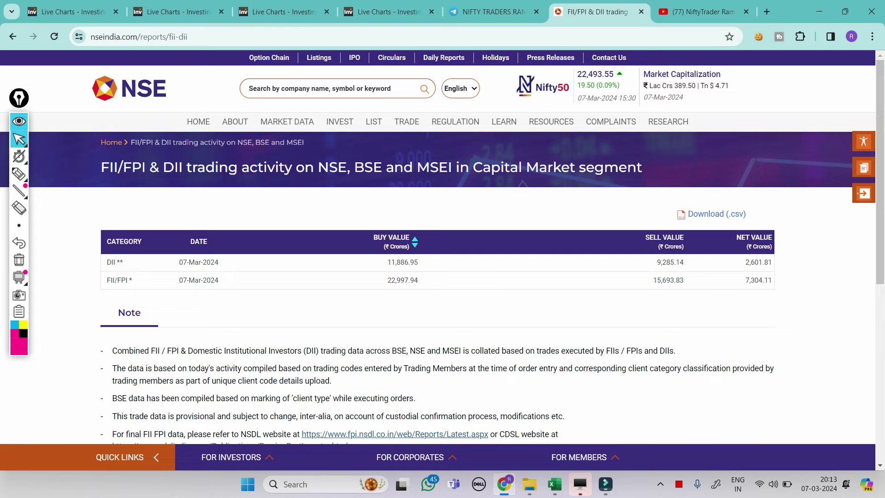
- Return to the Telegram channel, close the levels table image and find yesterday's post about the advance option strategy class
click(493, 12)
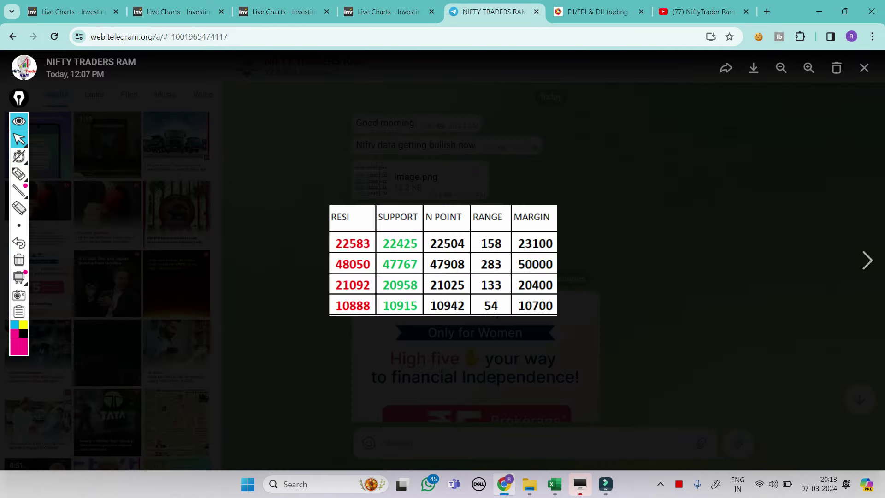
click(864, 68)
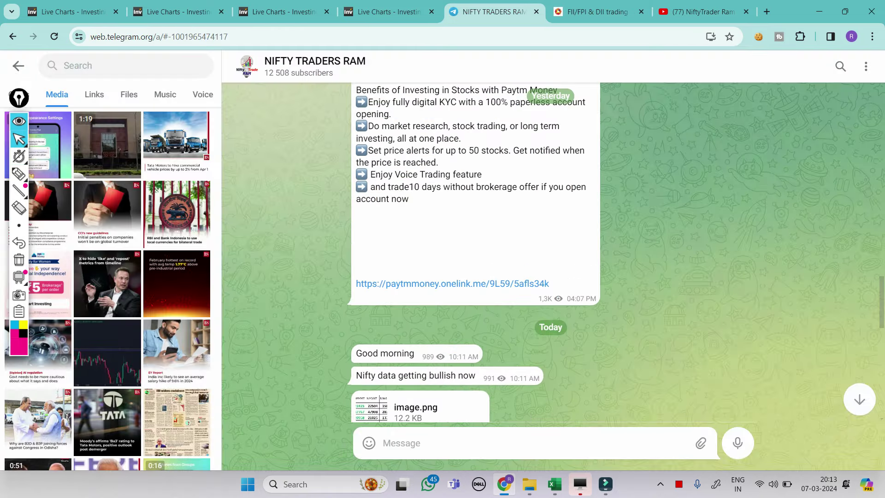
scroll(475, 254, up, 10)
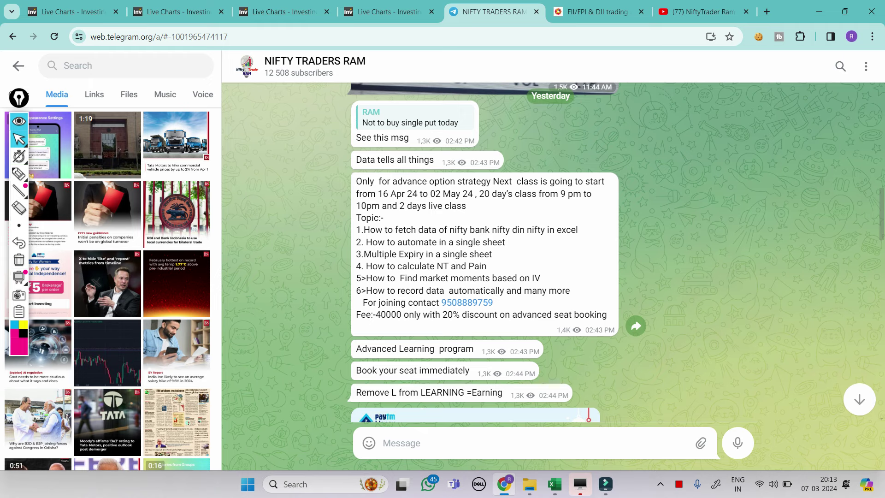
- Switch to the POI DATA ANALYSIS workbook in Excel and open the FII sheet
click(555, 484)
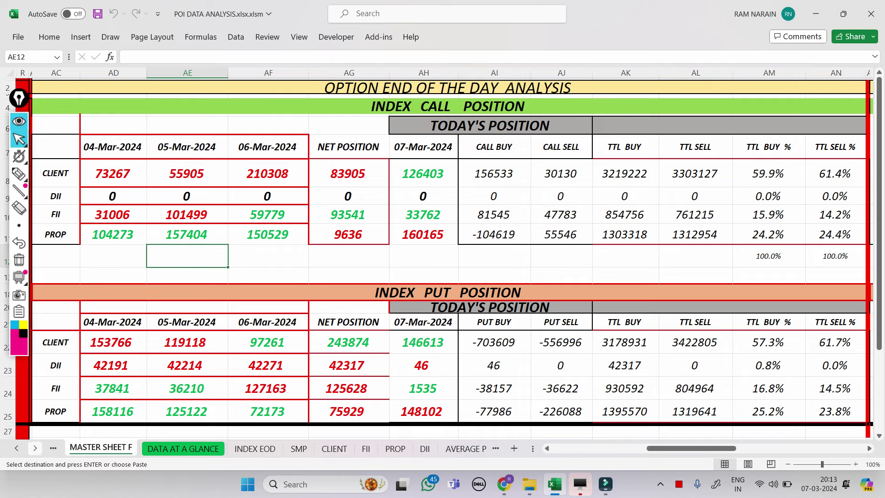
click(35, 448)
click(35, 448)
click(201, 448)
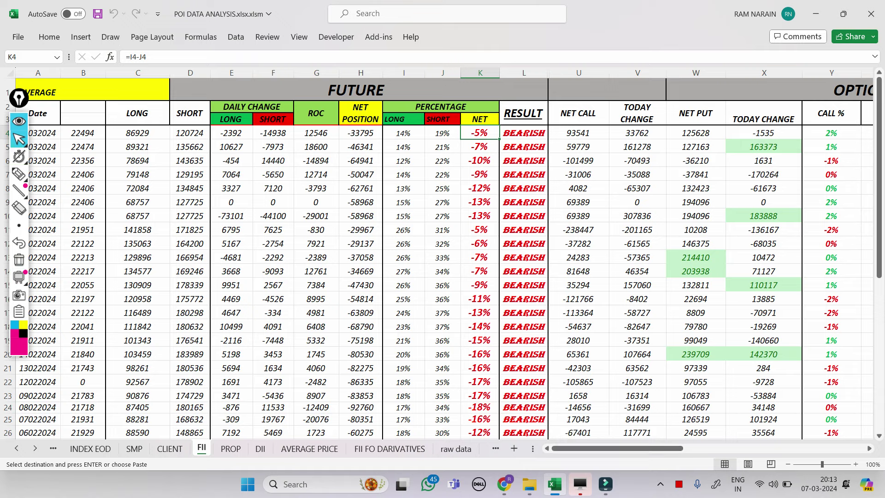
- Move the pen toolbar off the dates, circle both 29022024 dates and the long changes 7064 and 3327, and bracket the three newer long changes
mouse_move(18, 98)
mouse_down()
mouse_move(561, 103)
mouse_move(643, 114)
mouse_up()
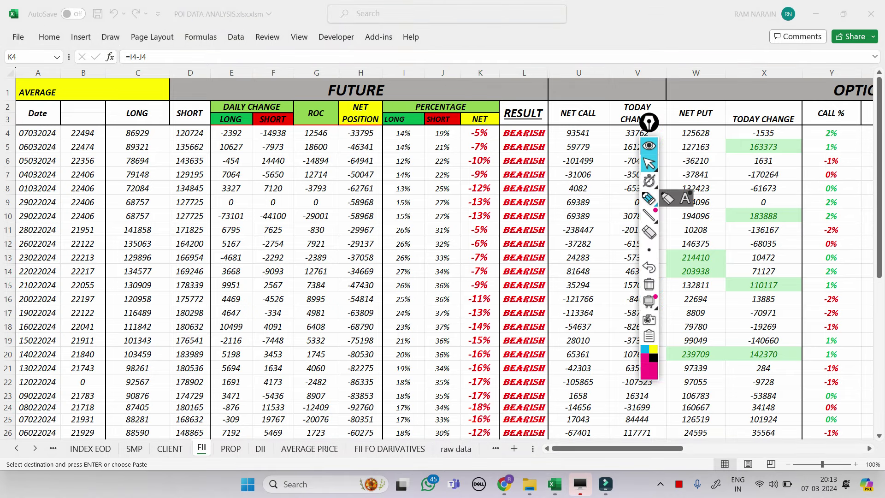
click(649, 198)
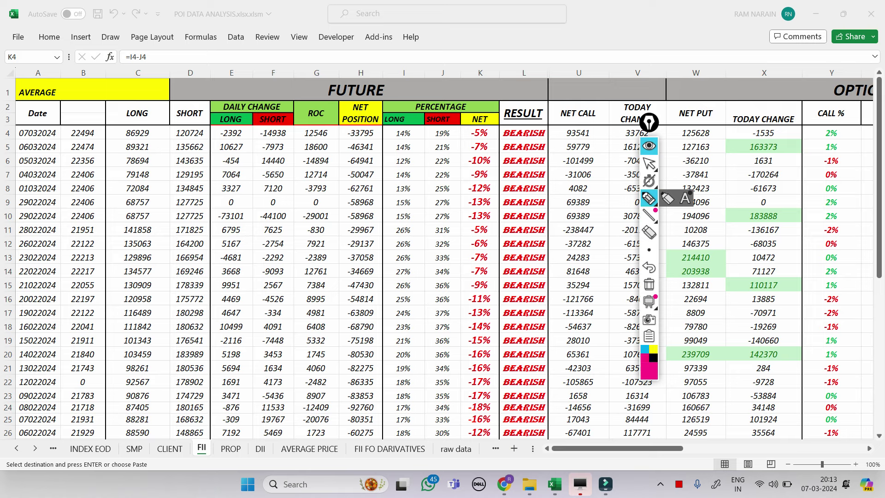
mouse_move(47, 209)
mouse_down()
mouse_move(48, 218)
mouse_move(20, 200)
mouse_up()
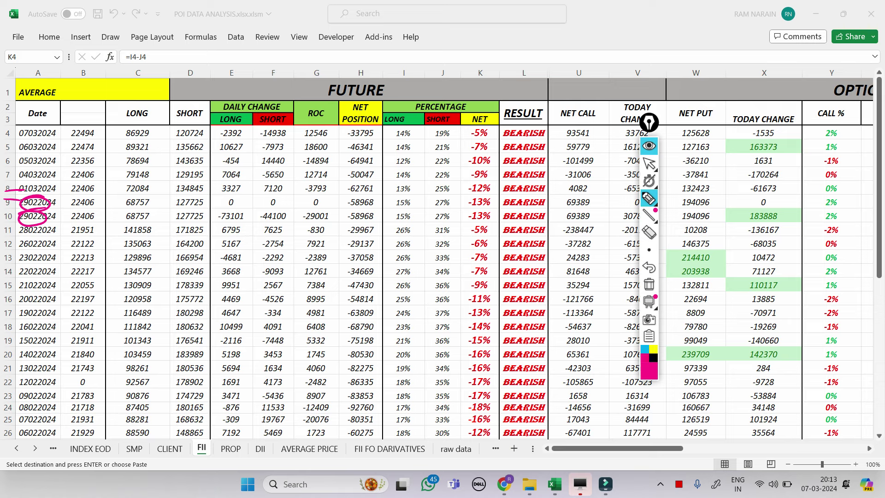
mouse_move(217, 185)
mouse_down()
mouse_move(238, 198)
mouse_move(217, 184)
mouse_move(241, 180)
mouse_move(217, 169)
mouse_up()
drag(215, 133, 207, 167)
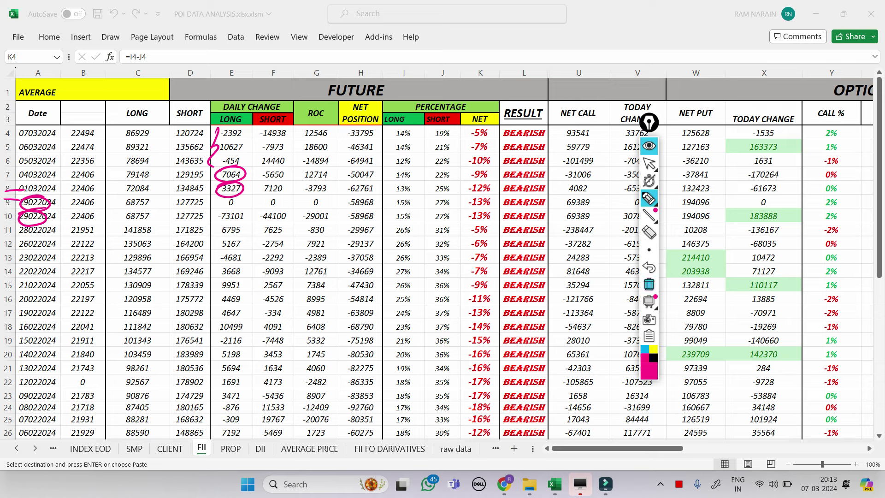
- Clear the ink, bracket the long changes for 01032024 to 06032024, and circle the short changes 14440 and -14938
click(649, 284)
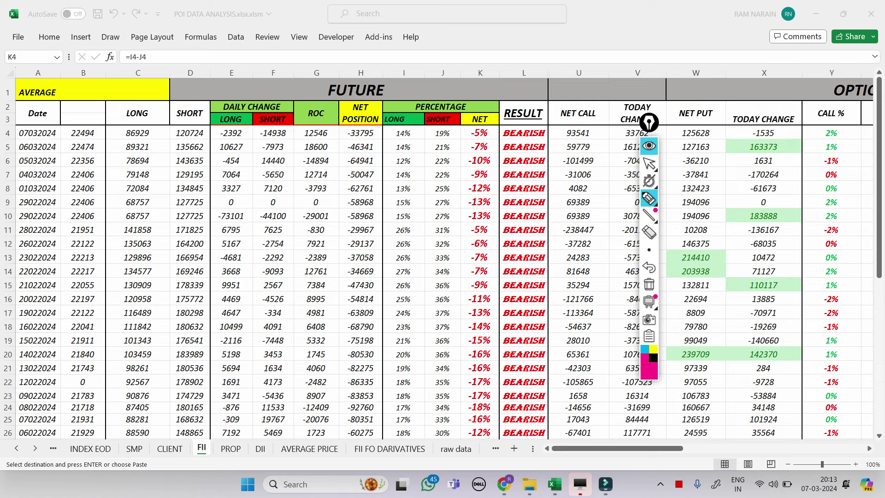
drag(216, 173, 215, 188)
drag(219, 144, 219, 186)
mouse_move(285, 168)
mouse_down()
mouse_move(260, 167)
mouse_move(289, 169)
mouse_move(257, 157)
mouse_move(293, 132)
mouse_move(258, 139)
mouse_move(270, 123)
mouse_up()
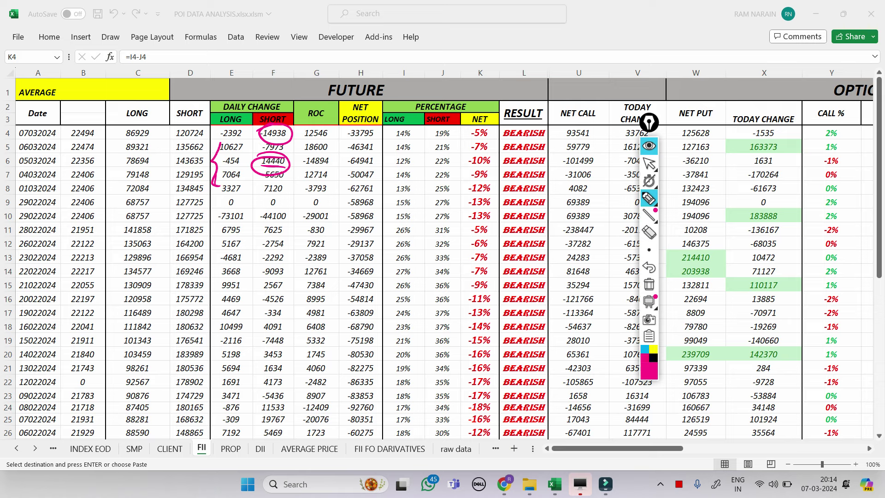
- Underline the 29022024 date in row 10, circle net percentages -13% and -5%, and draw a rising arrow between them
drag(9, 221, 47, 222)
mouse_move(467, 216)
mouse_down()
mouse_move(480, 208)
mouse_move(464, 229)
mouse_move(469, 213)
mouse_up()
mouse_move(467, 128)
mouse_down()
mouse_move(482, 144)
mouse_move(476, 123)
mouse_up()
mouse_move(400, 259)
mouse_down()
mouse_move(420, 258)
mouse_move(466, 167)
mouse_up()
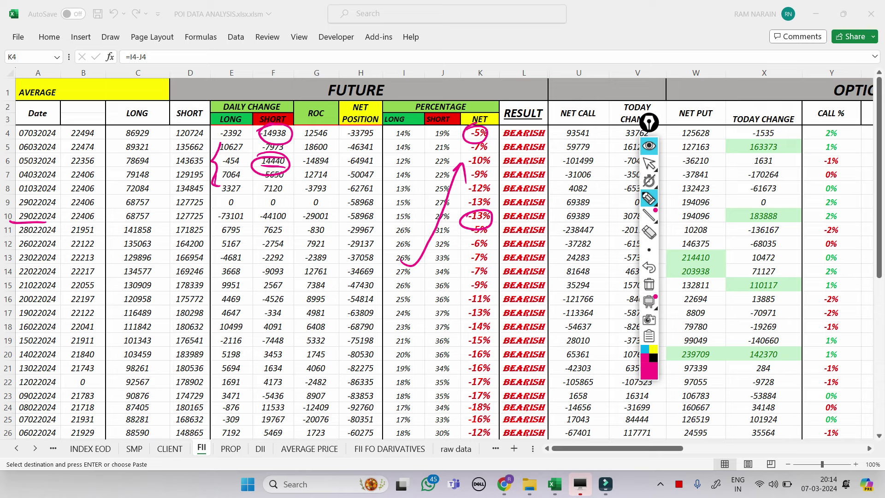
- Circle the total longs 68757 and 86929 and the total shorts 127725 and 120724, also marking 171825
mouse_move(132, 208)
mouse_down()
mouse_move(155, 217)
mouse_move(125, 213)
mouse_up()
mouse_move(124, 129)
mouse_down()
mouse_move(151, 128)
mouse_move(121, 138)
mouse_move(125, 126)
mouse_move(150, 115)
mouse_up()
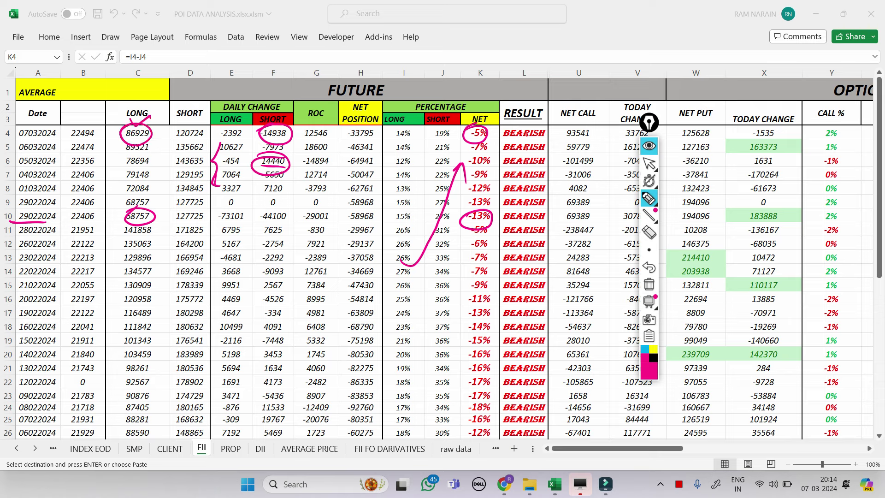
mouse_move(178, 223)
mouse_down()
mouse_move(205, 227)
mouse_move(177, 226)
mouse_move(206, 214)
mouse_move(177, 205)
mouse_up()
drag(176, 132, 178, 145)
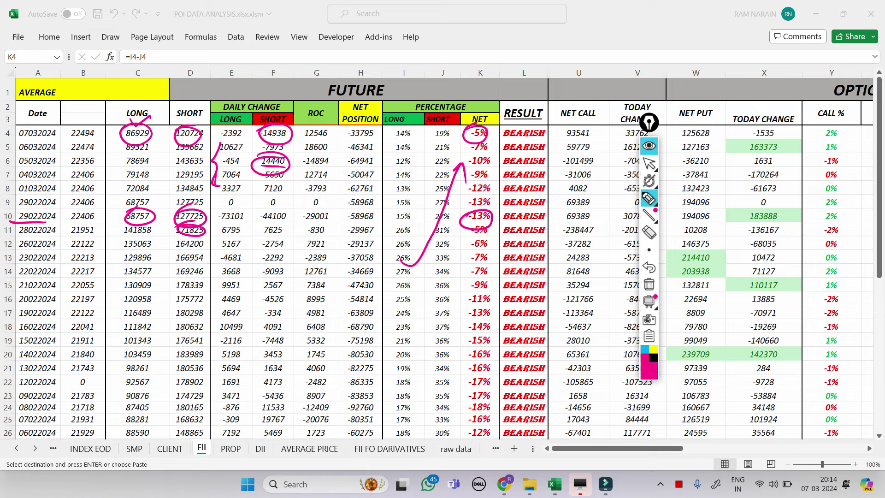
- Clear the ink from the FII sheet and open the PROP sheet
click(649, 285)
click(649, 163)
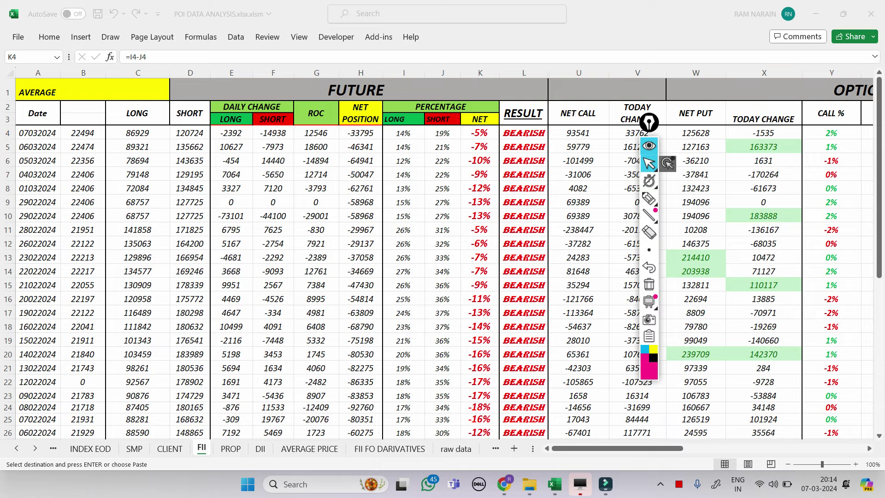
click(230, 448)
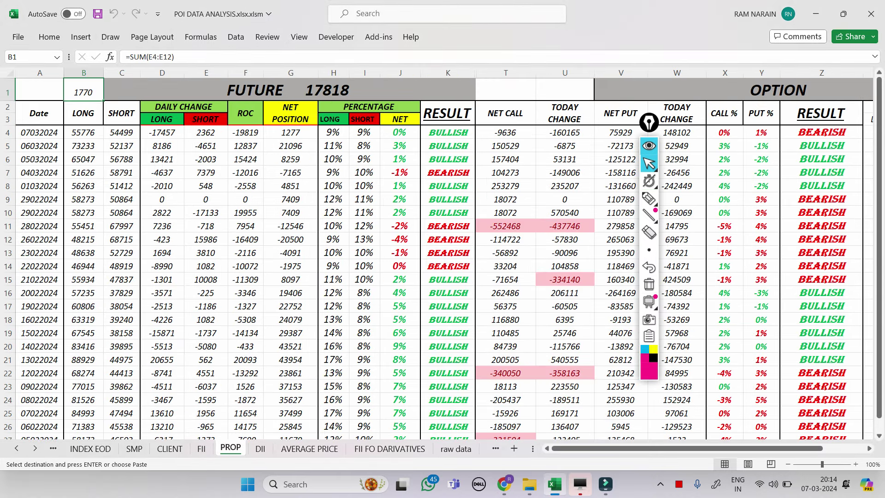
- Circle the PROP long and short daily changes for 05032024 to 07032024, and mark the total long 55776
click(649, 199)
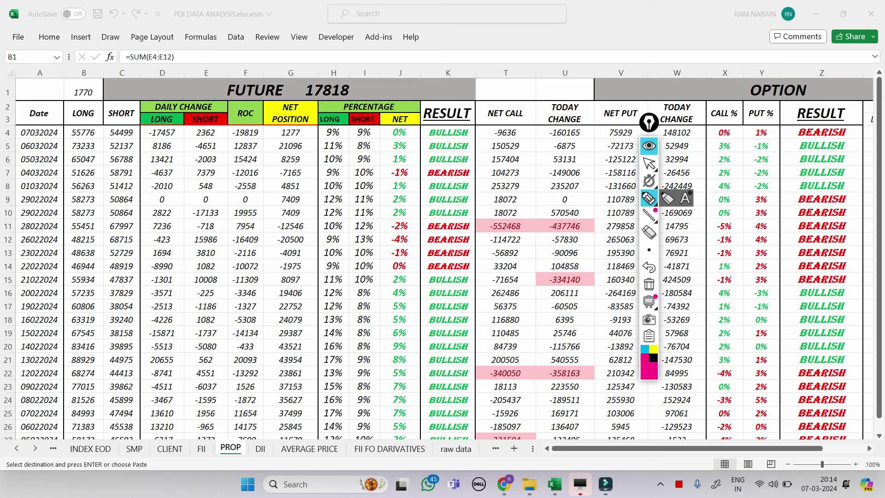
mouse_move(145, 161)
mouse_down()
mouse_move(164, 167)
mouse_move(152, 153)
mouse_move(177, 148)
mouse_move(156, 141)
mouse_move(178, 133)
mouse_move(148, 130)
mouse_up()
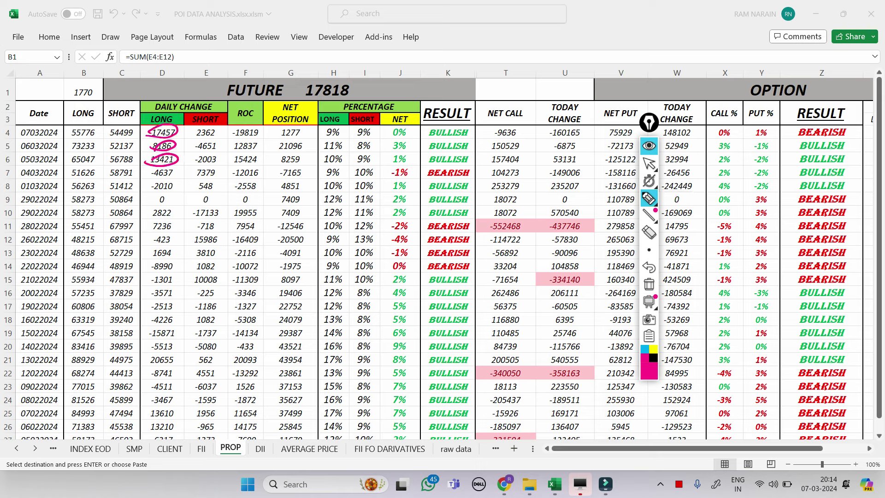
mouse_move(169, 162)
mouse_down()
mouse_move(145, 164)
mouse_move(149, 141)
mouse_up()
mouse_move(191, 167)
mouse_down()
mouse_move(220, 166)
mouse_move(189, 148)
mouse_move(203, 143)
mouse_move(191, 135)
mouse_move(192, 166)
mouse_up()
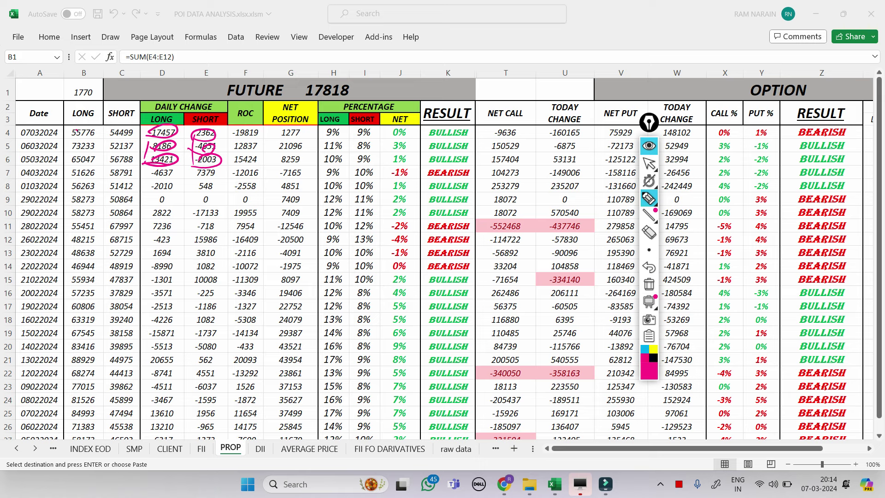
mouse_move(77, 122)
mouse_down()
mouse_move(99, 130)
mouse_move(69, 144)
mouse_move(87, 122)
mouse_up()
- Clear the ink, circle the PROP total short 54499 and the 0% net, and underline both 9% values for 07032024
click(650, 284)
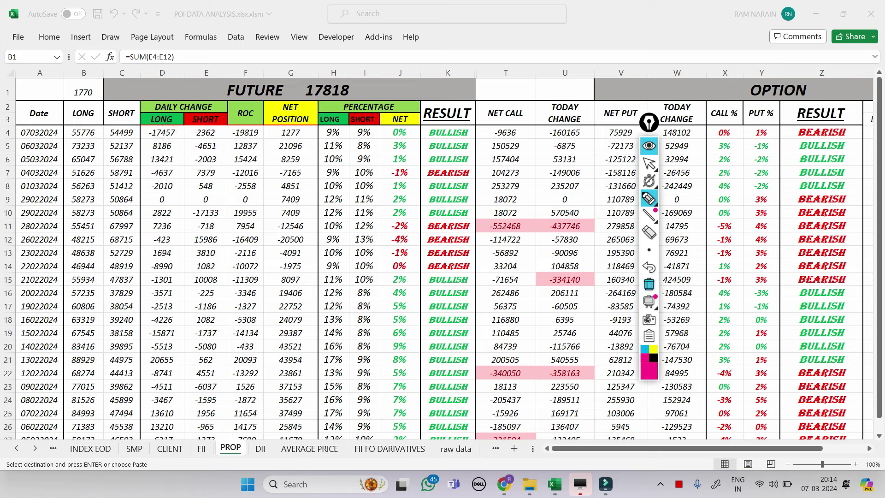
mouse_move(107, 125)
mouse_down()
mouse_move(140, 133)
mouse_move(107, 125)
mouse_move(145, 110)
mouse_up()
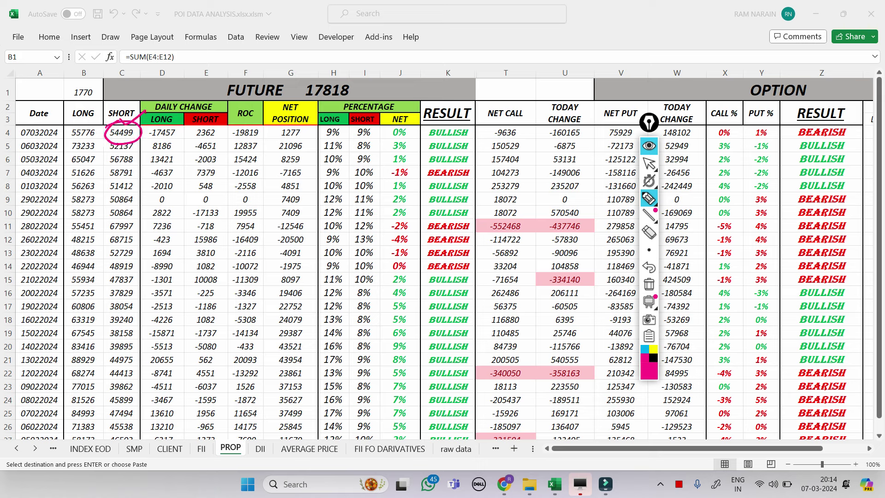
mouse_move(400, 124)
mouse_down()
mouse_move(386, 132)
mouse_move(410, 126)
mouse_move(388, 119)
mouse_move(408, 139)
mouse_up()
drag(322, 137, 370, 137)
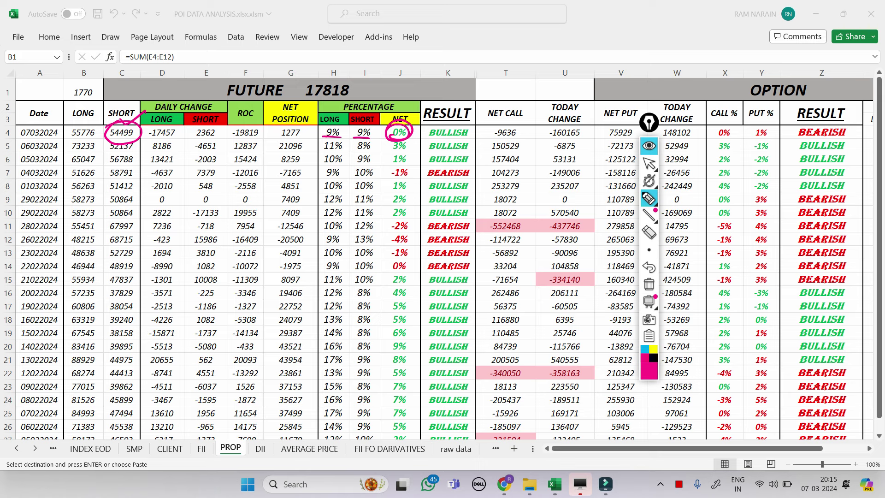
- Clear the PROP ink, open the CLIENT sheet and move the pen toolbar off the option change column
click(649, 283)
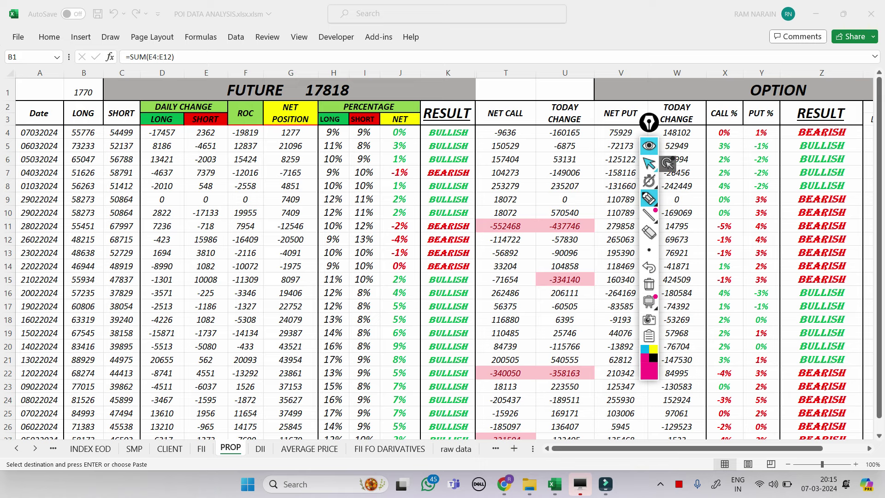
click(649, 163)
mouse_move(649, 179)
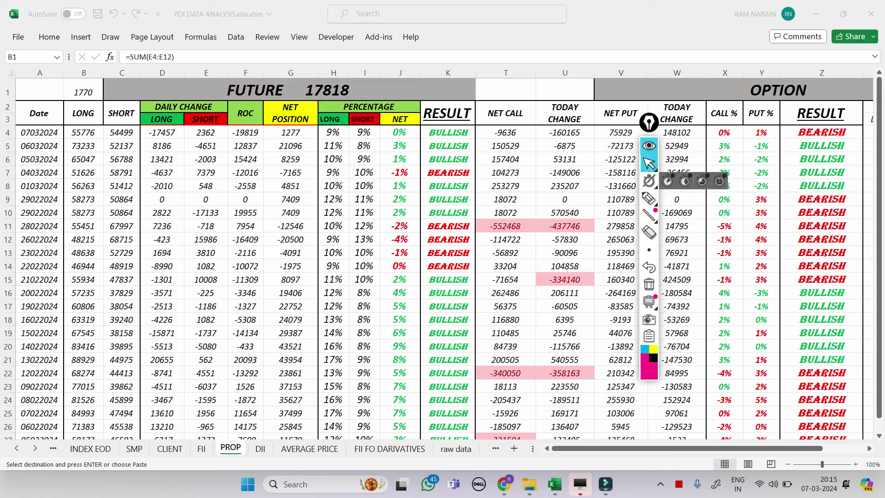
click(170, 449)
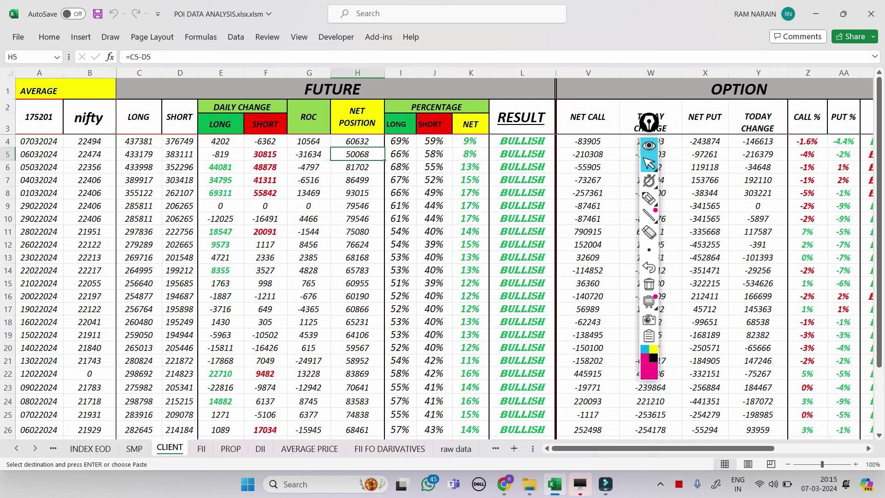
drag(649, 122, 843, 152)
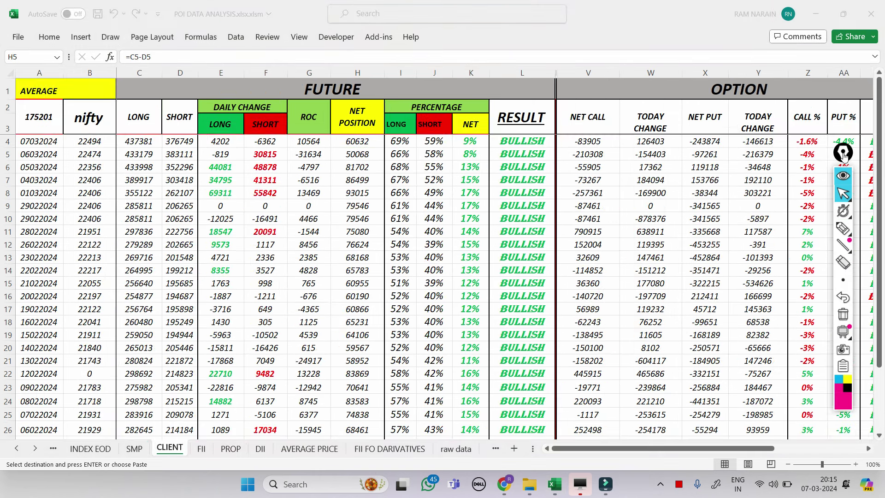
- Mark the 01032024 row, circle changes 69311, 55842, 34795 and 30815, and tick 41311, 44081 and 48878
click(843, 229)
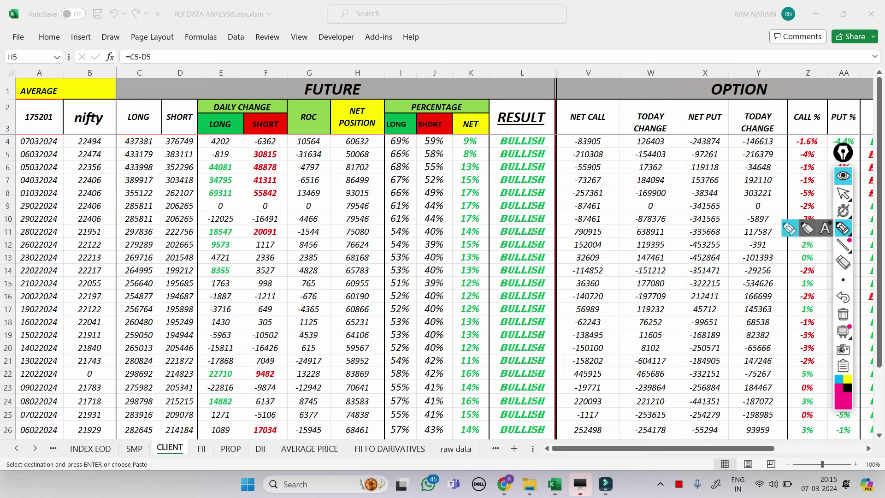
drag(1, 196, 18, 197)
mouse_move(204, 189)
mouse_down()
mouse_move(238, 191)
mouse_move(201, 198)
mouse_move(197, 179)
mouse_up()
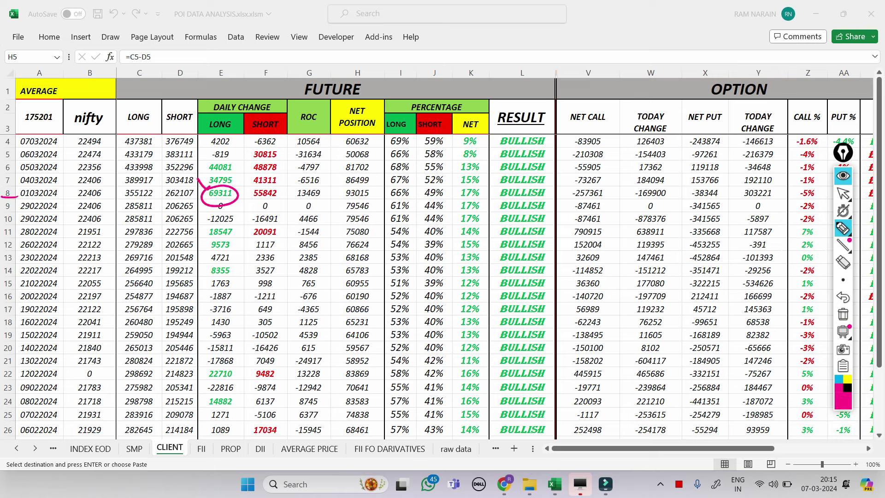
mouse_move(249, 189)
mouse_down()
mouse_move(281, 190)
mouse_move(247, 203)
mouse_move(251, 186)
mouse_up()
mouse_move(206, 179)
mouse_down()
mouse_move(234, 185)
mouse_move(204, 180)
mouse_up()
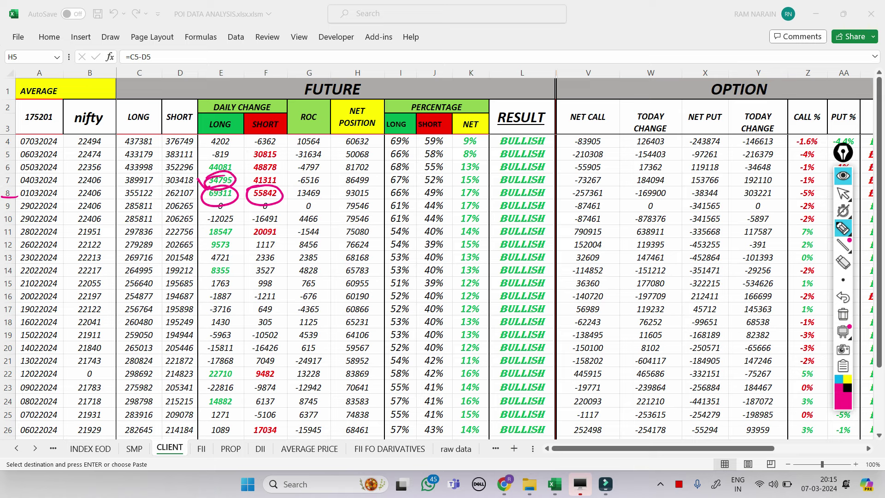
drag(278, 178, 299, 171)
mouse_move(222, 164)
mouse_down()
mouse_move(278, 167)
mouse_move(288, 158)
mouse_move(260, 162)
mouse_move(284, 153)
mouse_move(245, 148)
mouse_move(249, 161)
mouse_up()
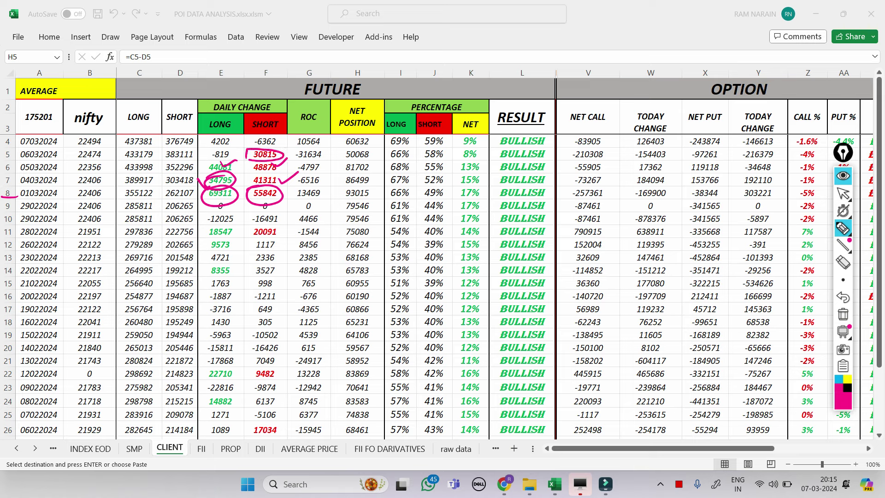
- Clear the ink, circle the CLIENT net percentages from 26022024 up to the latest 9%, and bracket the four newest short changes
click(842, 314)
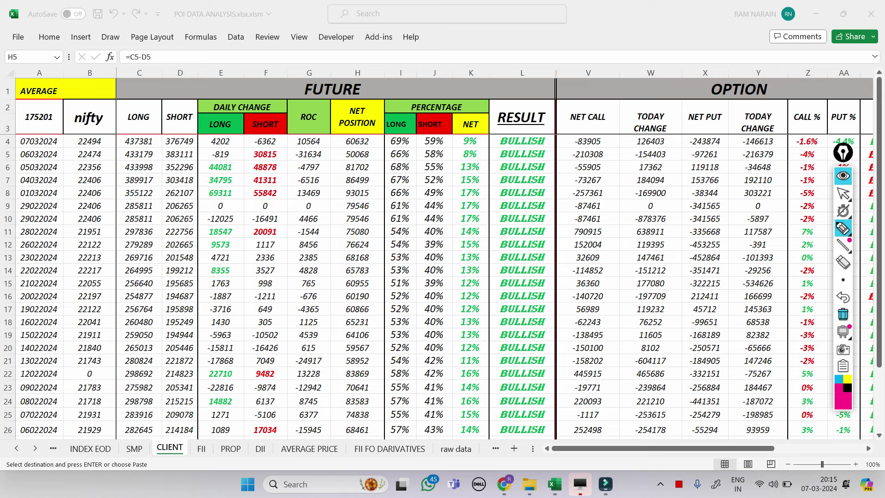
mouse_move(462, 240)
mouse_down()
mouse_move(461, 253)
mouse_move(477, 228)
mouse_move(460, 229)
mouse_move(475, 217)
mouse_move(457, 175)
mouse_move(477, 171)
mouse_up()
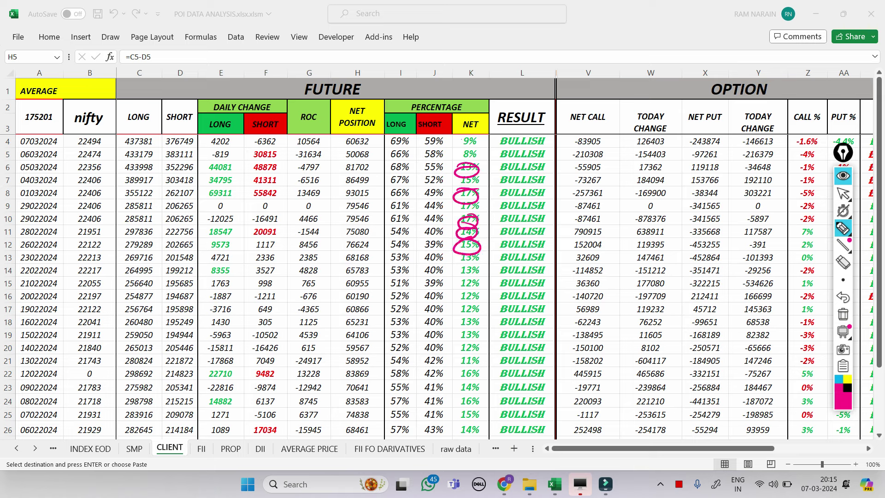
mouse_move(475, 133)
mouse_down()
mouse_move(482, 146)
mouse_move(460, 138)
mouse_move(503, 132)
mouse_up()
drag(252, 138, 255, 186)
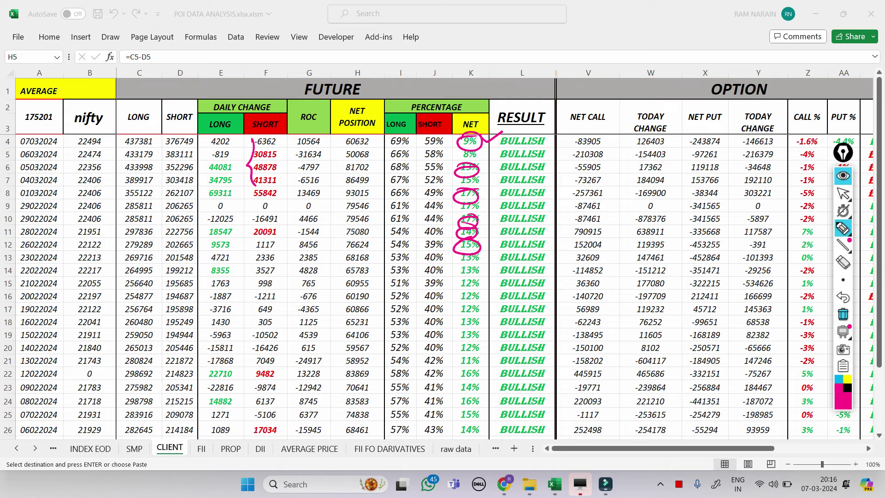
- Clear the ink from the CLIENT sheet and open the DII sheet
click(843, 314)
click(843, 193)
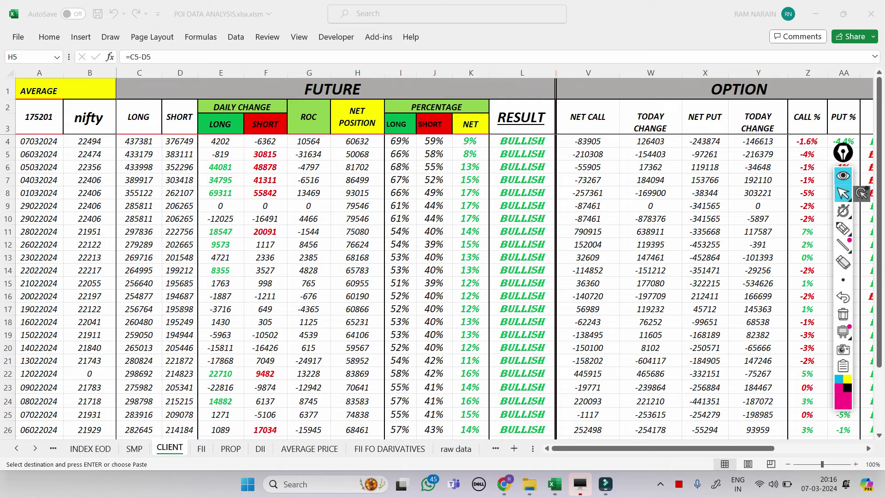
click(260, 448)
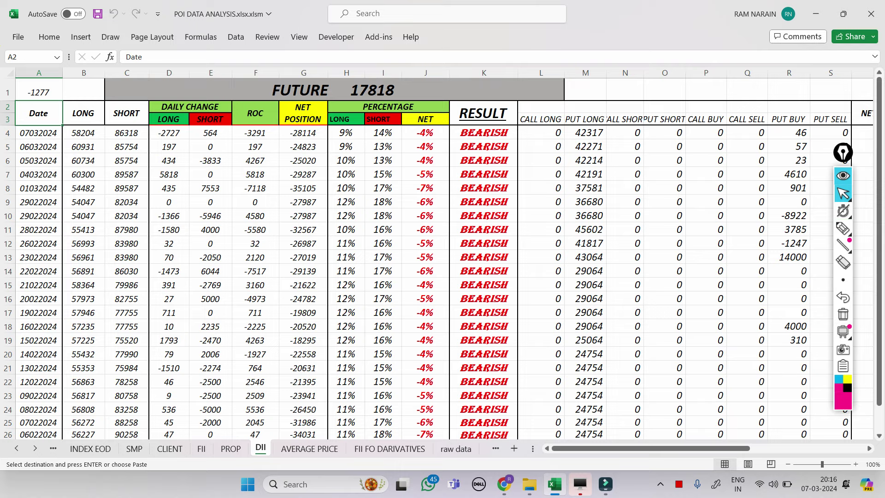
- Open MASTER SHEET F at the INDEX FUTURE table and move the pen toolbar off the 5 days average columns
click(16, 448)
click(16, 448)
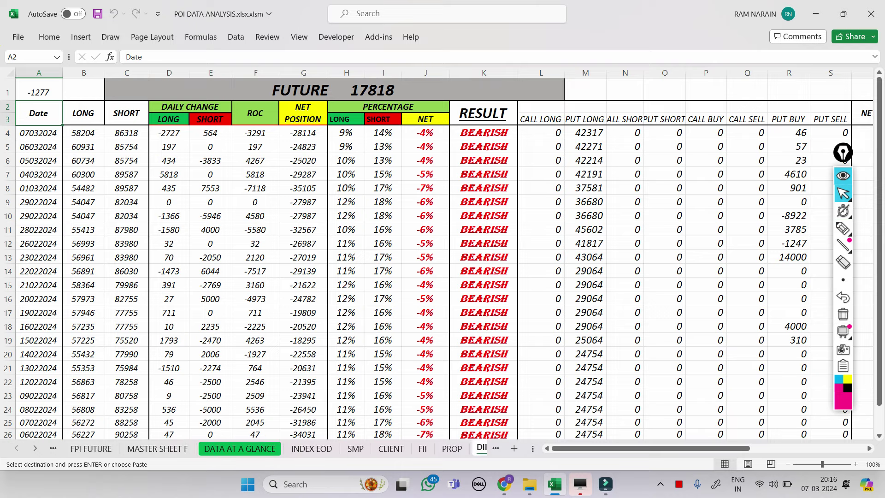
click(157, 448)
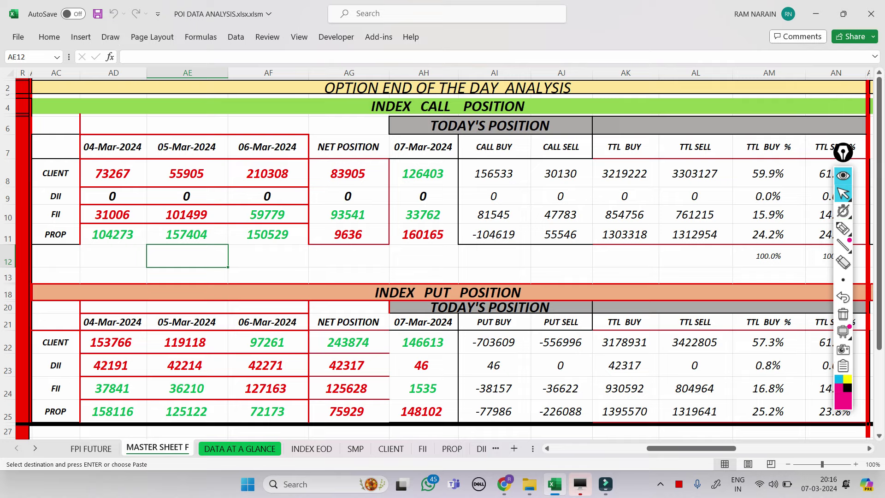
drag(691, 448, 597, 448)
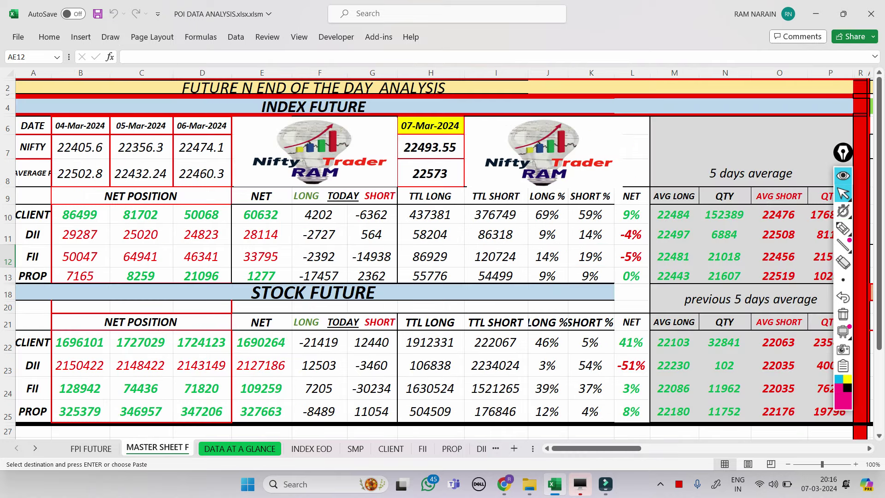
mouse_move(842, 152)
mouse_down()
mouse_move(158, 152)
mouse_move(15, 164)
mouse_up()
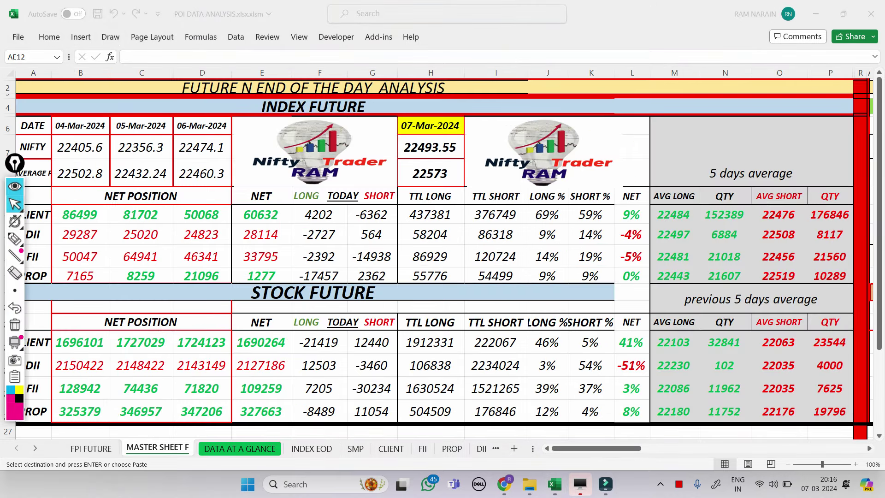
- Circle the CLIENT index future changes 4202 and -6362, and underline its net positions 50068 and 60632
click(14, 239)
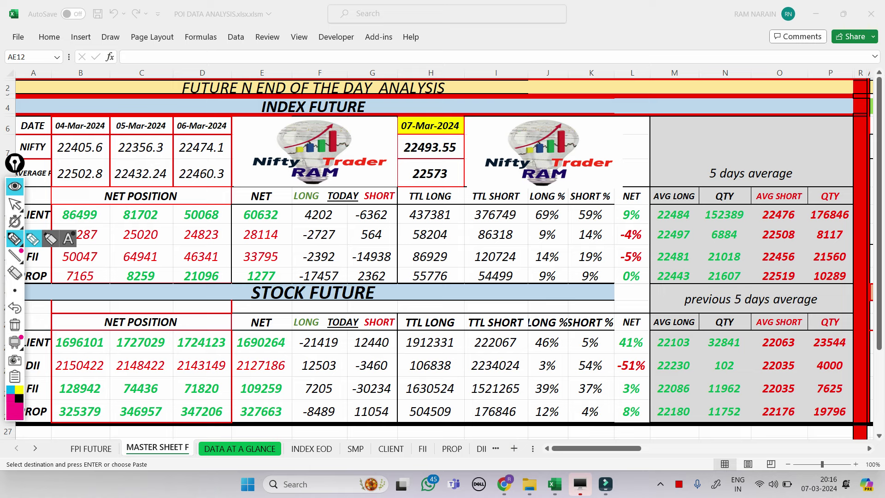
mouse_move(291, 211)
mouse_down()
mouse_move(333, 221)
mouse_move(302, 206)
mouse_move(324, 189)
mouse_move(384, 205)
mouse_move(356, 206)
mouse_up()
mouse_move(182, 222)
mouse_down()
mouse_move(261, 220)
mouse_move(280, 200)
mouse_up()
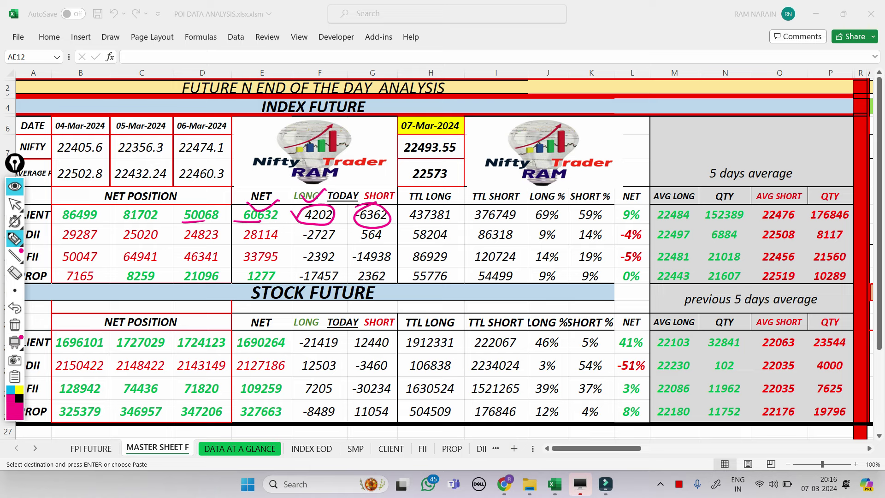
- Circle the DII, FII and PROP nets 28114, 33795 and 1277 and the FII short change -14938, and underline 46341
mouse_move(240, 244)
mouse_down()
mouse_move(279, 230)
mouse_move(238, 230)
mouse_move(238, 242)
mouse_move(278, 221)
mouse_up()
mouse_move(242, 261)
mouse_down()
mouse_move(286, 263)
mouse_move(242, 250)
mouse_move(240, 260)
mouse_up()
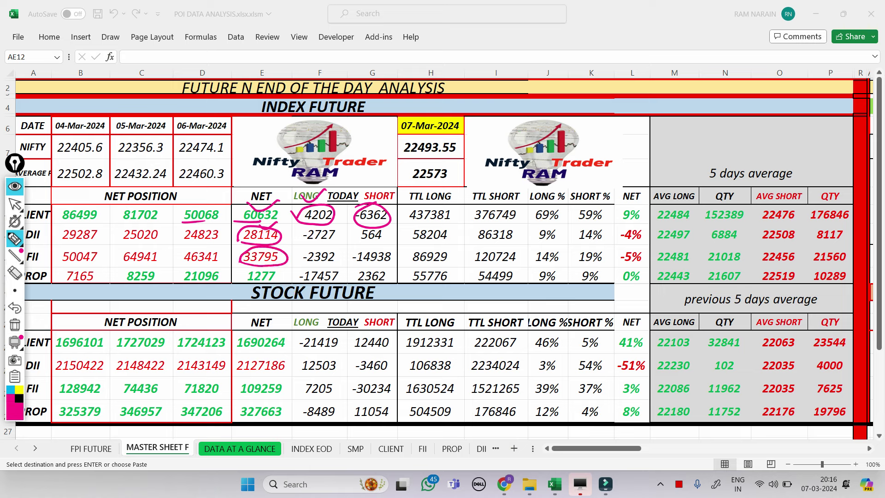
mouse_move(356, 252)
mouse_down()
mouse_move(392, 245)
mouse_move(357, 266)
mouse_move(357, 243)
mouse_up()
drag(183, 262, 219, 261)
drag(244, 263, 275, 264)
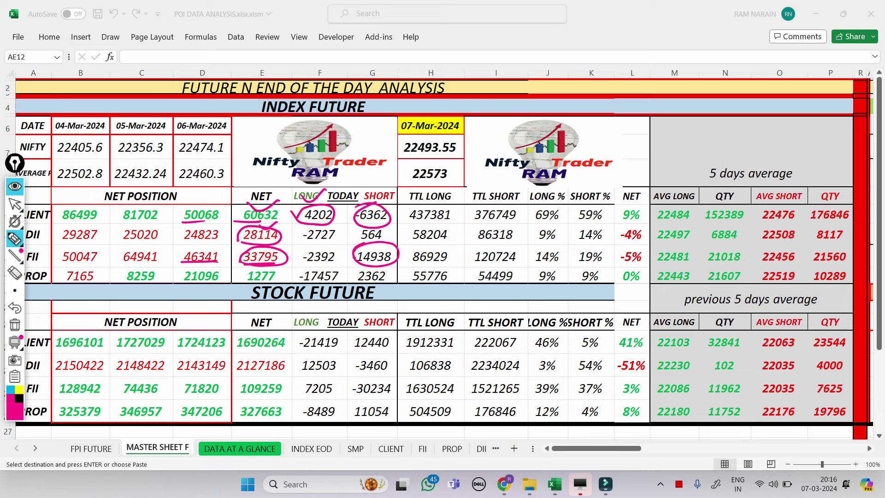
mouse_move(241, 271)
mouse_down()
mouse_move(279, 285)
mouse_move(267, 266)
mouse_up()
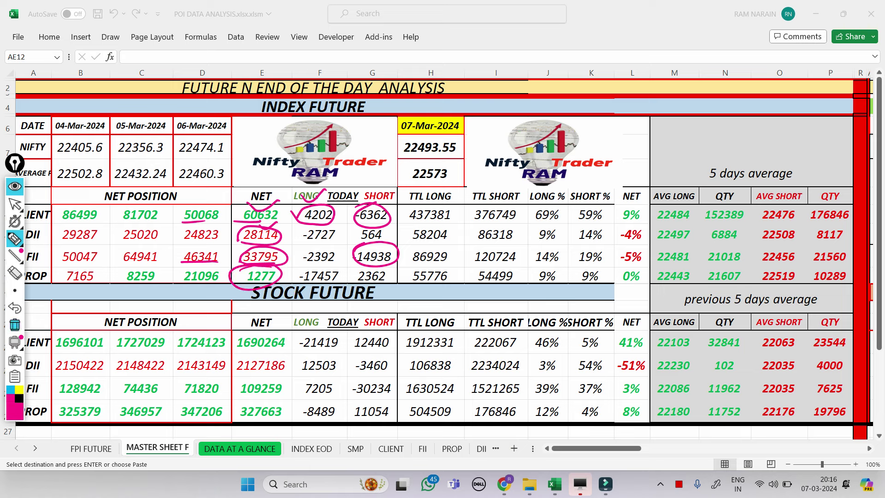
- Clear the ink and bracket the index future LONG %, SHORT % and NET percentage columns with the pen
click(15, 325)
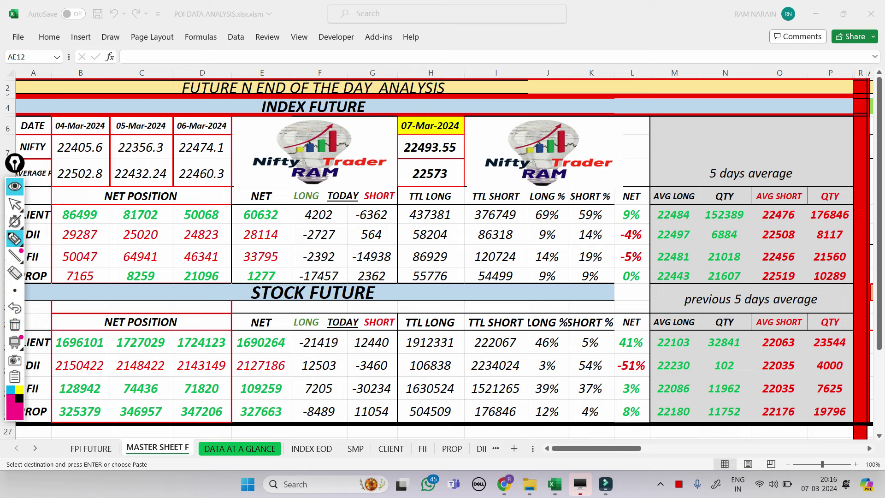
drag(531, 210, 526, 263)
drag(577, 211, 560, 275)
drag(623, 210, 615, 301)
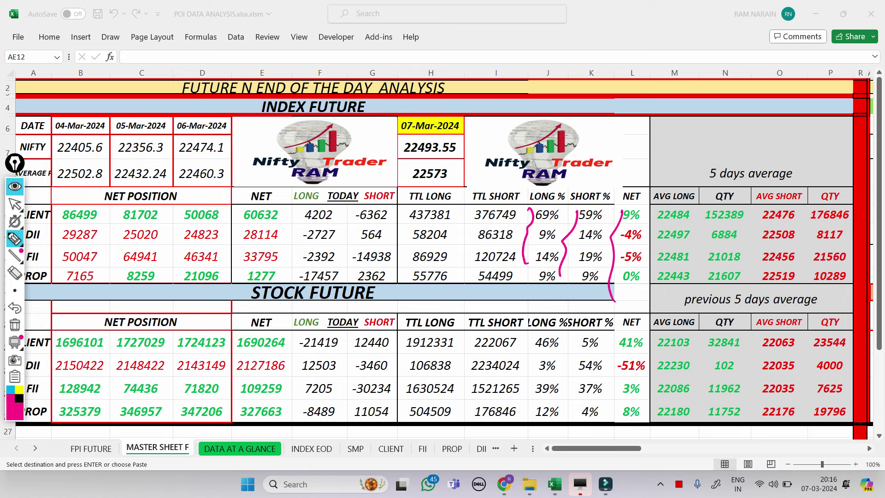
- Circle the 5 days average heading, its long QTY and AVG SHORT columns, and mark the AVG LONG and short QTY values
mouse_move(706, 162)
mouse_down()
mouse_move(773, 156)
mouse_move(747, 195)
mouse_move(704, 159)
mouse_up()
mouse_move(709, 207)
mouse_down()
mouse_move(712, 289)
mouse_move(750, 221)
mouse_move(737, 208)
mouse_up()
mouse_move(655, 206)
mouse_down()
mouse_move(677, 202)
mouse_move(689, 258)
mouse_move(682, 287)
mouse_up()
mouse_move(663, 217)
mouse_down()
mouse_move(618, 199)
mouse_move(657, 238)
mouse_move(659, 283)
mouse_up()
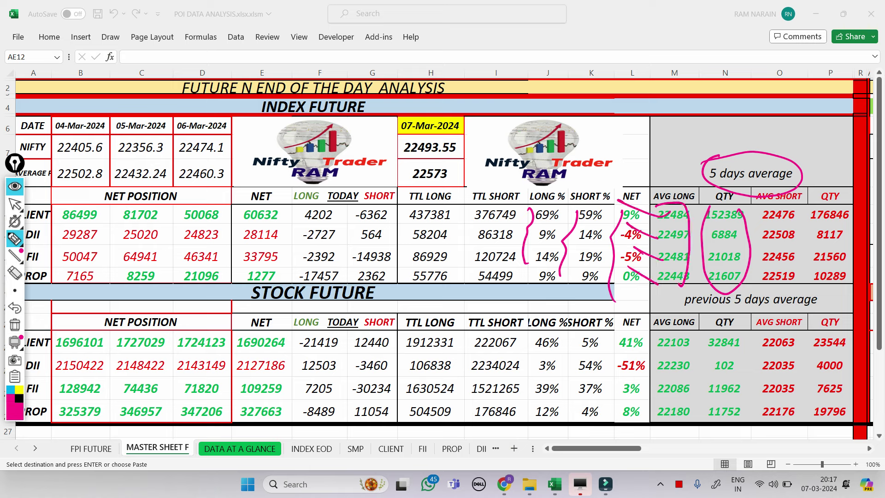
mouse_move(829, 219)
mouse_down()
mouse_move(804, 204)
mouse_move(830, 246)
mouse_up()
mouse_move(819, 258)
mouse_down()
mouse_move(834, 272)
mouse_move(827, 288)
mouse_up()
mouse_move(751, 203)
mouse_down()
mouse_move(794, 199)
mouse_move(789, 274)
mouse_move(759, 273)
mouse_up()
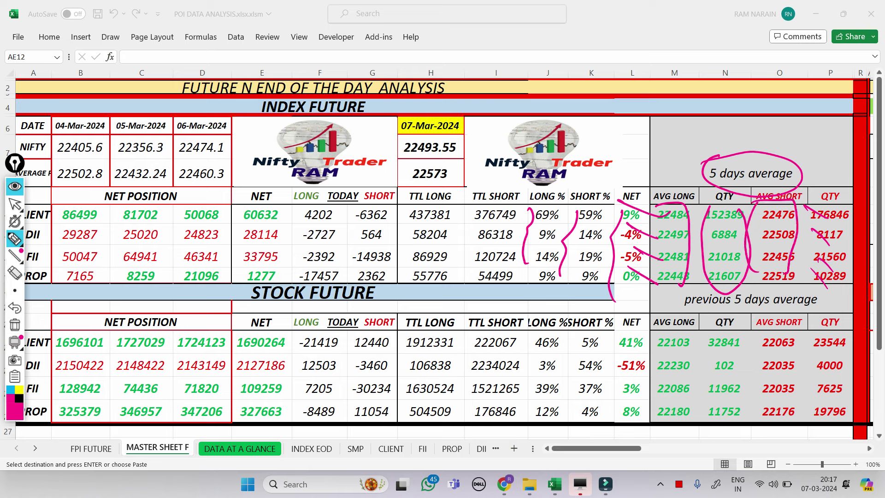
- Clear the ink, bring the OPTION END OF THE DAY ANALYSIS tables into view and reactivate the pen
click(14, 325)
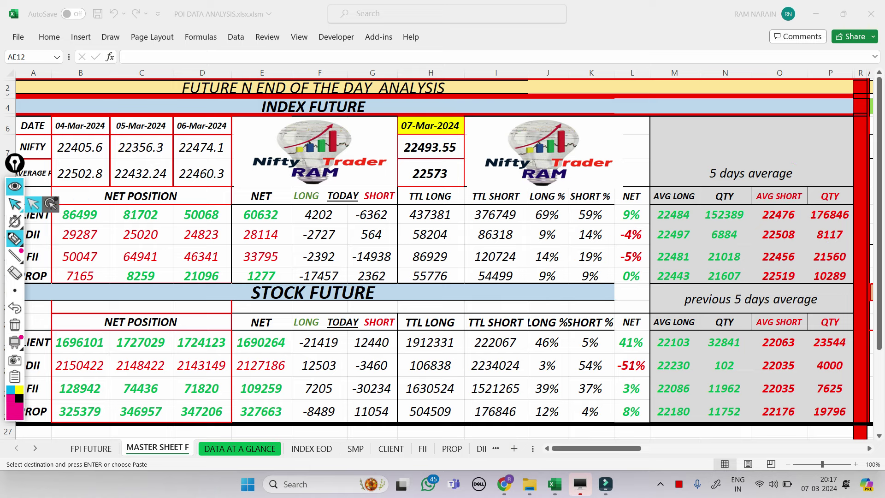
click(15, 203)
drag(595, 448, 692, 449)
click(14, 239)
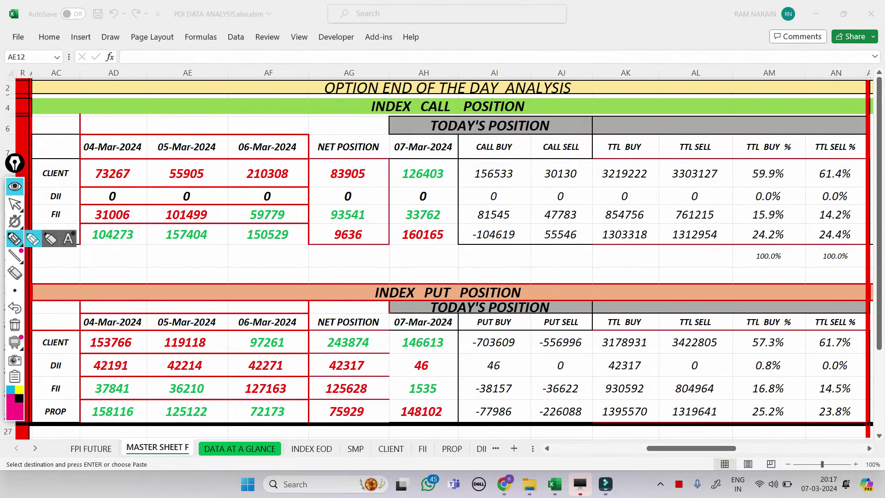
click(32, 239)
- Circle and underline the CLIENT call buy 156533, circle its put position 146613, and draw an up arrow between the call and put tables
mouse_move(481, 167)
mouse_down()
mouse_move(522, 186)
mouse_move(445, 160)
mouse_up()
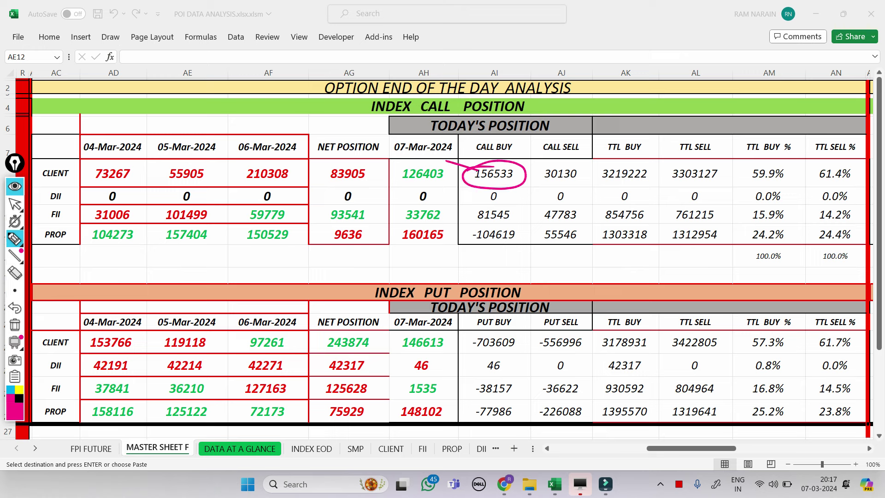
mouse_move(397, 339)
mouse_down()
mouse_move(444, 352)
mouse_move(393, 339)
mouse_move(424, 331)
mouse_move(341, 337)
mouse_up()
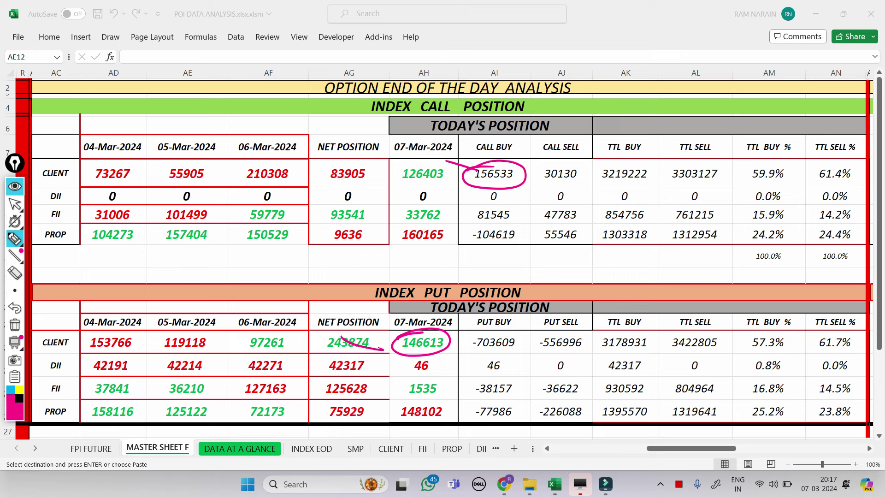
drag(184, 285, 219, 270)
drag(531, 194, 449, 192)
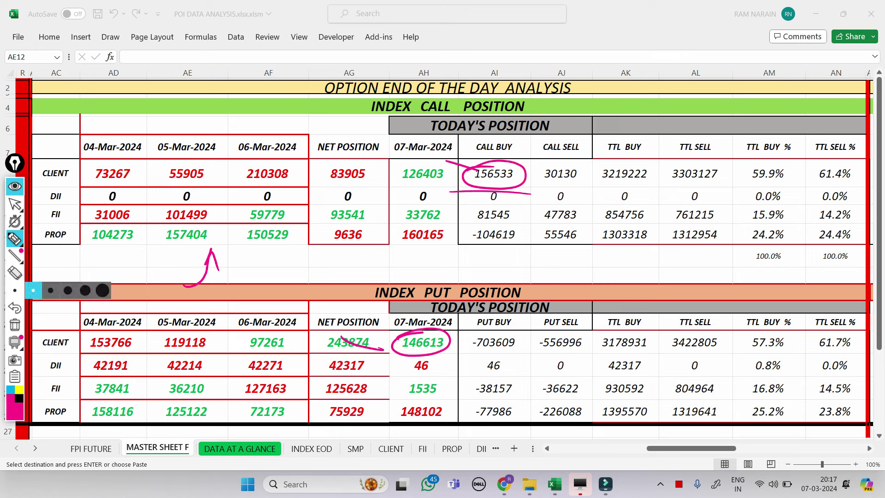
- Clear the ink and circle the FII call positions 33762 and 93541 and its put positions 1535 and 125628
click(14, 325)
mouse_move(400, 210)
mouse_down()
mouse_move(412, 203)
mouse_move(417, 231)
mouse_move(402, 207)
mouse_up()
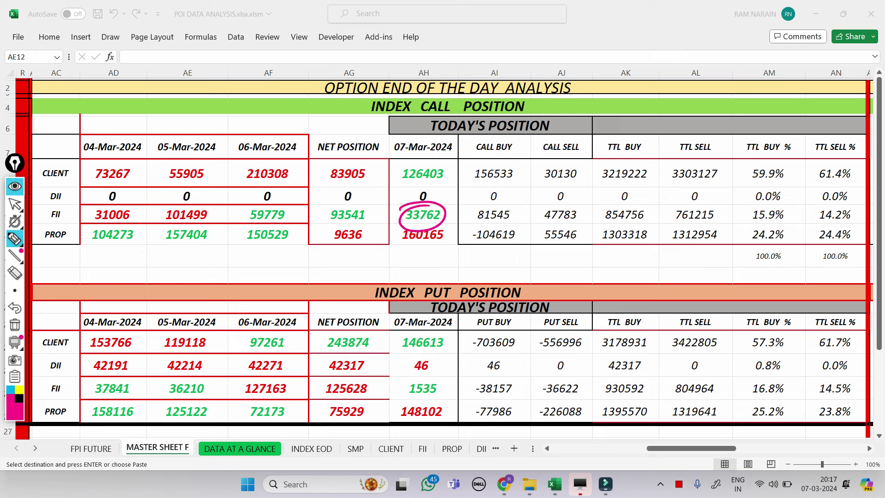
mouse_move(405, 380)
mouse_down()
mouse_move(440, 394)
mouse_move(427, 376)
mouse_up()
mouse_move(322, 381)
mouse_down()
mouse_move(364, 379)
mouse_move(315, 401)
mouse_move(332, 363)
mouse_up()
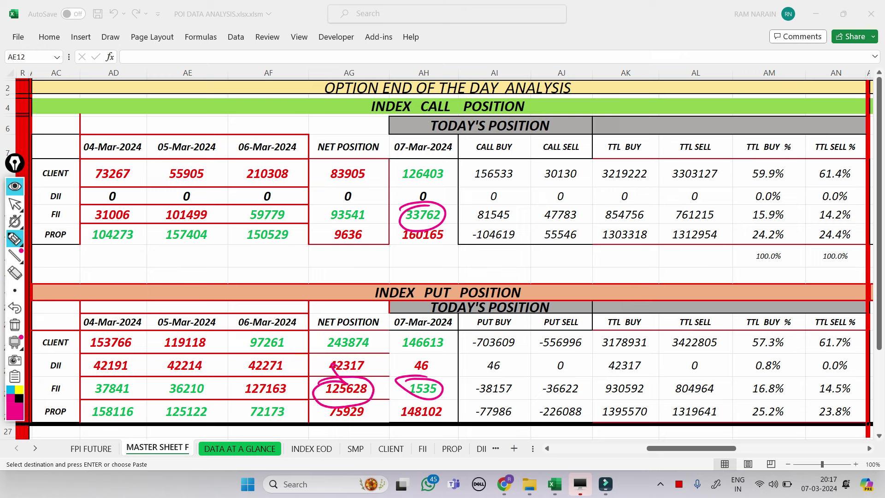
mouse_move(328, 210)
mouse_down()
mouse_move(334, 203)
mouse_move(341, 229)
mouse_move(327, 206)
mouse_up()
- Handwrite "93 → 125" below the call table and add a downward stroke beside it
mouse_move(190, 251)
mouse_down()
mouse_move(176, 257)
mouse_move(185, 269)
mouse_up()
mouse_move(192, 250)
mouse_down()
mouse_move(204, 256)
mouse_move(192, 270)
mouse_up()
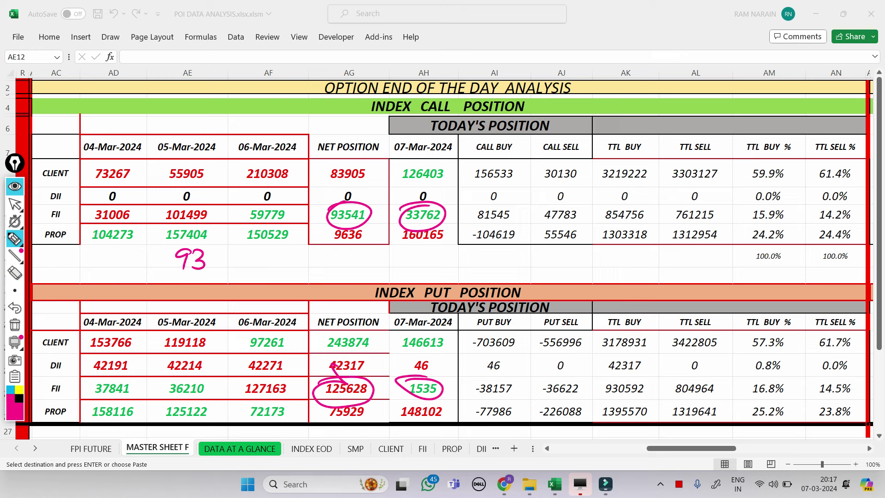
drag(243, 254, 242, 267)
drag(247, 258, 264, 267)
drag(273, 255, 267, 266)
drag(211, 259, 233, 260)
mouse_move(287, 252)
mouse_down()
mouse_move(282, 275)
mouse_move(303, 275)
mouse_up()
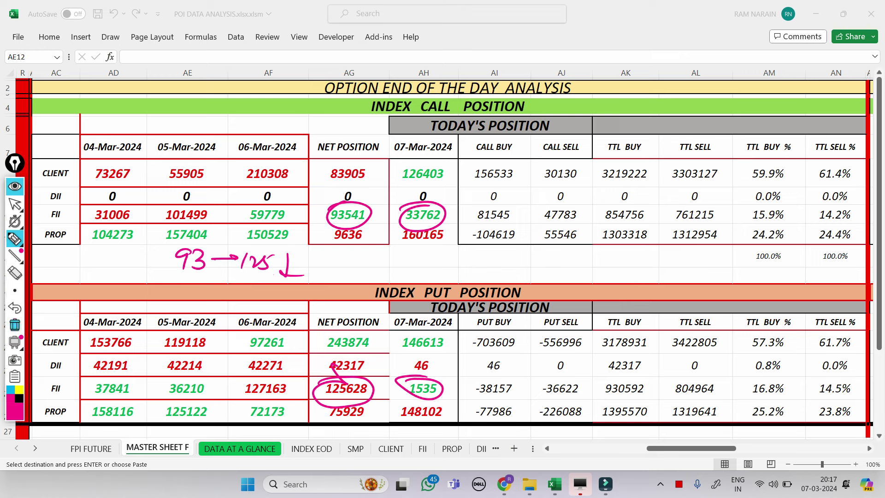
- Clear the ink, circle the PROP values 150529, 9636 and 75929, and draw a line through its call buy -104619
click(15, 325)
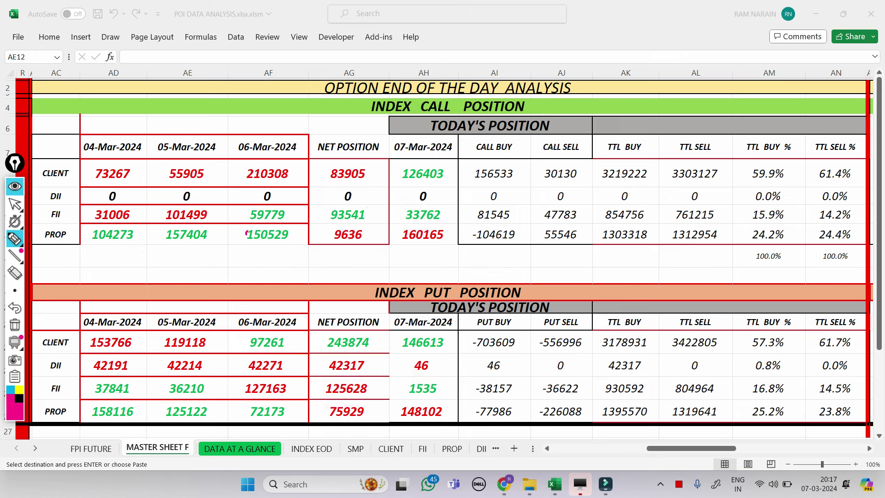
mouse_move(247, 233)
mouse_down()
mouse_move(260, 254)
mouse_move(247, 228)
mouse_up()
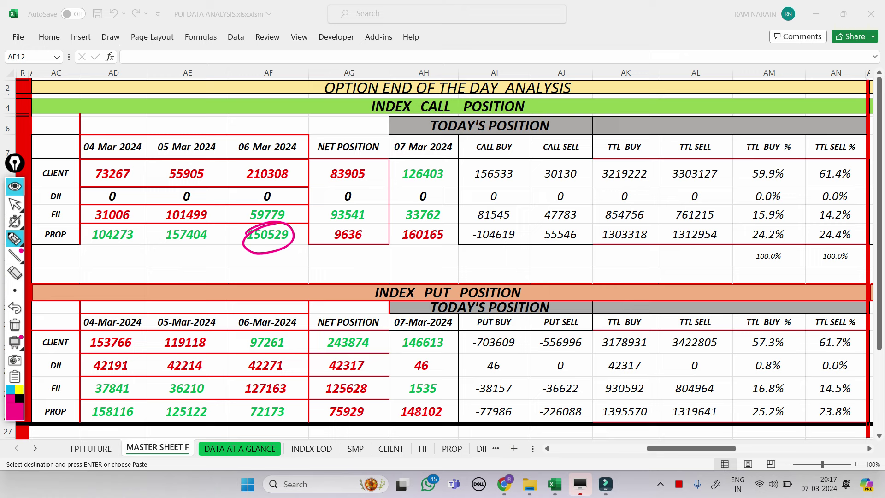
mouse_move(334, 228)
mouse_down()
mouse_move(373, 238)
mouse_move(333, 226)
mouse_up()
drag(496, 237, 450, 230)
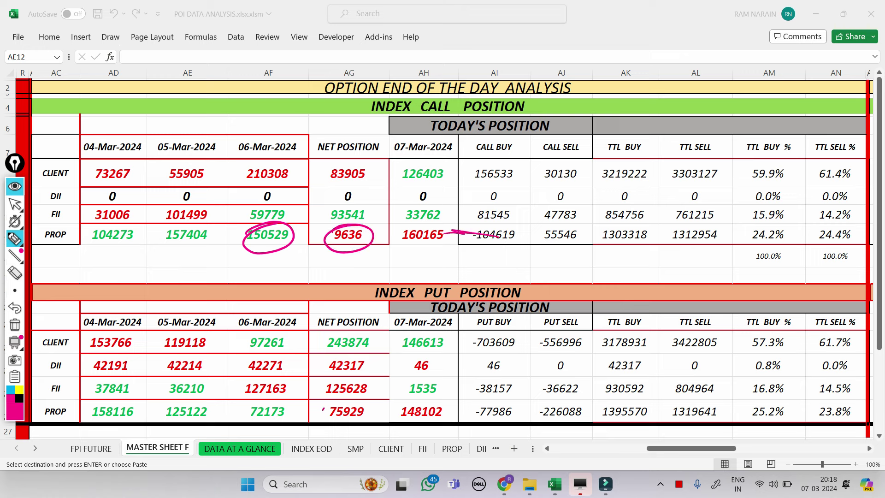
mouse_move(323, 409)
mouse_down()
mouse_move(374, 423)
mouse_move(323, 403)
mouse_move(374, 406)
mouse_move(330, 429)
mouse_up()
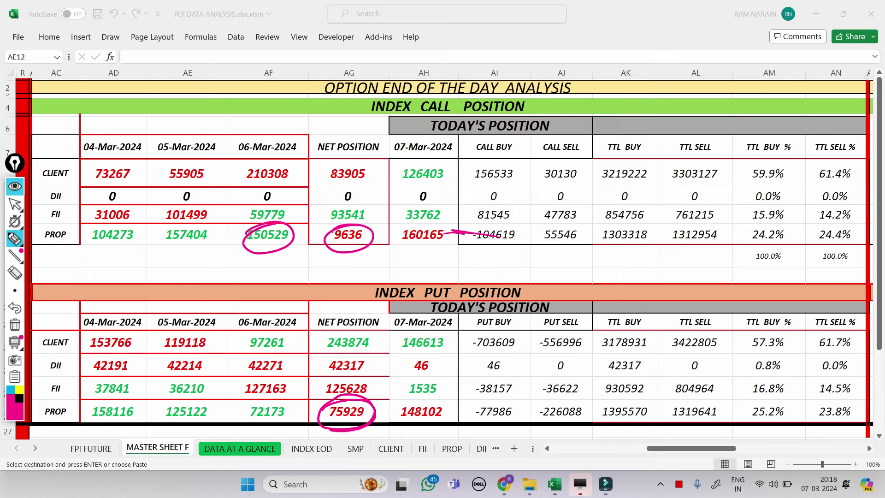
drag(261, 414, 276, 424)
mouse_move(289, 249)
mouse_down()
mouse_move(284, 279)
mouse_move(292, 273)
mouse_up()
- Switch to Chrome, open the NiftyTrader YouTube channel's videos page and show the hidden system tray icons
key(alt+Tab)
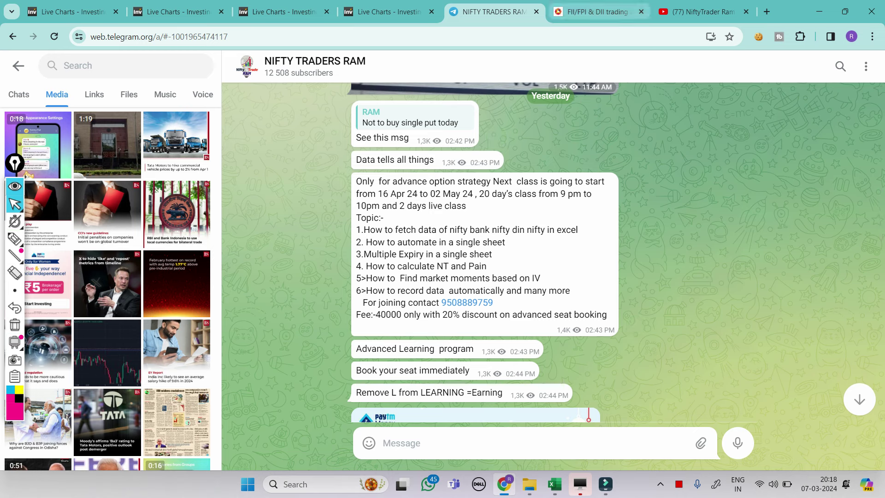
click(703, 12)
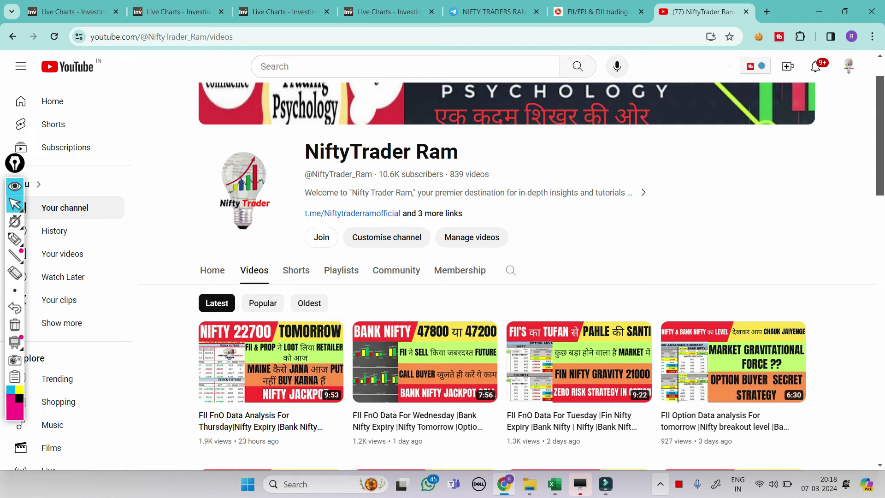
click(660, 484)
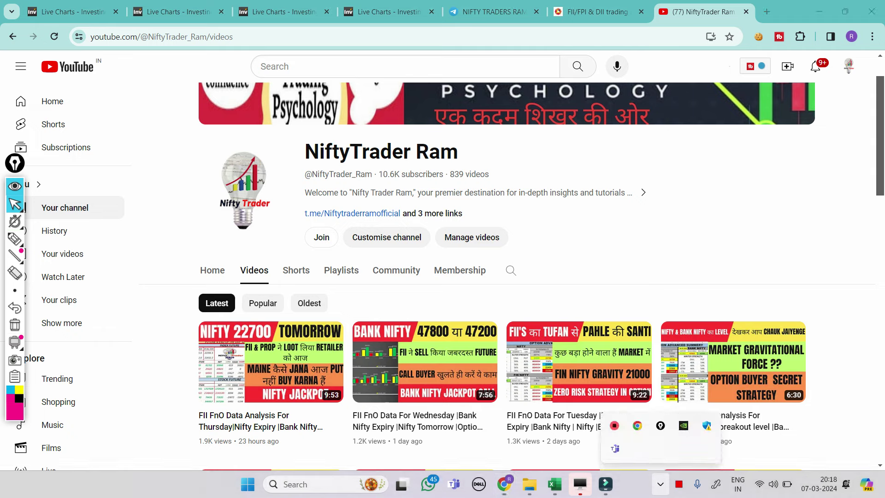